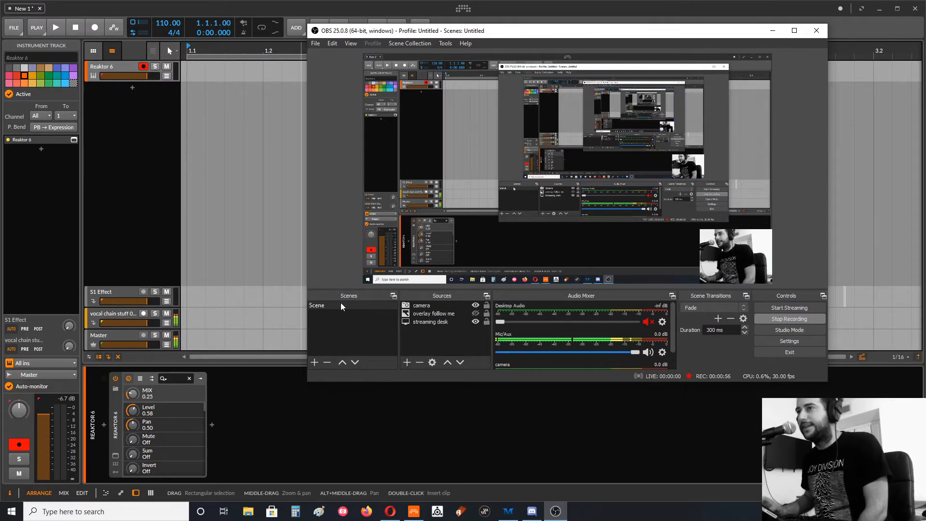
# Step: Minimize the OBS window and examine the finished rack in the existing Reaktor 6 instance before closing its plug-in window
pyautogui.click(774, 30)
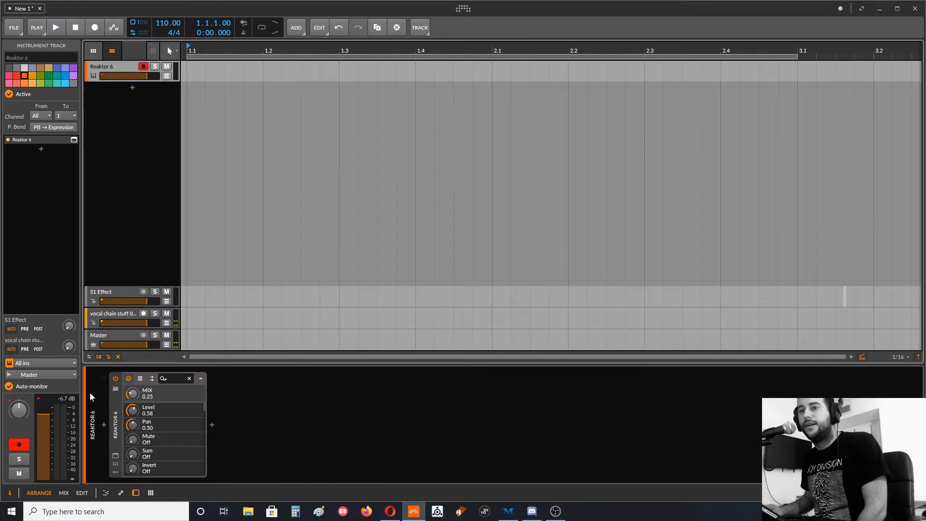
pyautogui.click(115, 455)
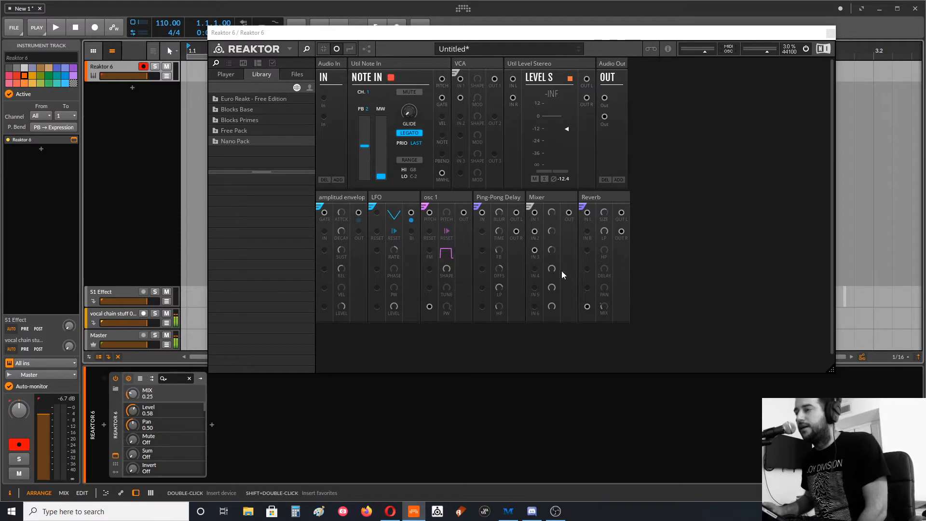
pyautogui.click(829, 33)
# Step: Create a new instrument track, load Reaktor 6 on it and start a rack with the Patch option
pyautogui.hotkey('ctrl', 't')
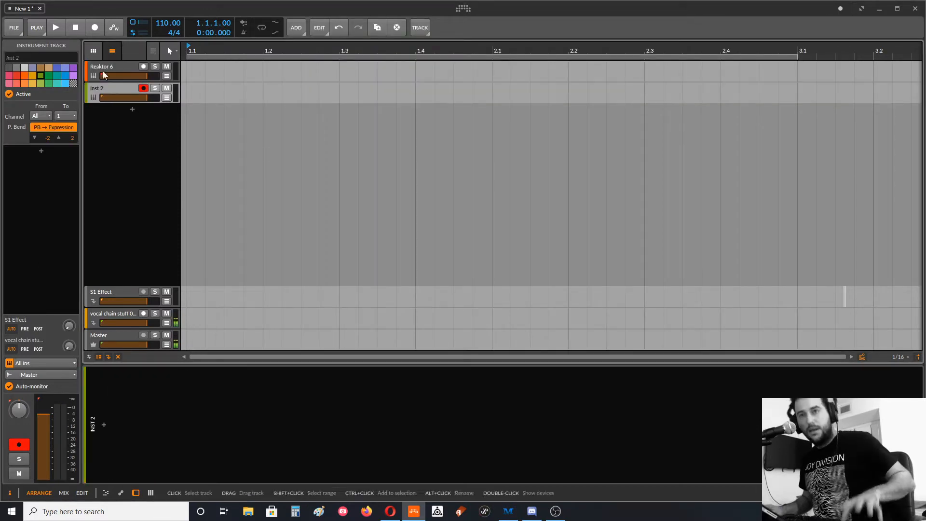
pyautogui.write('rea')
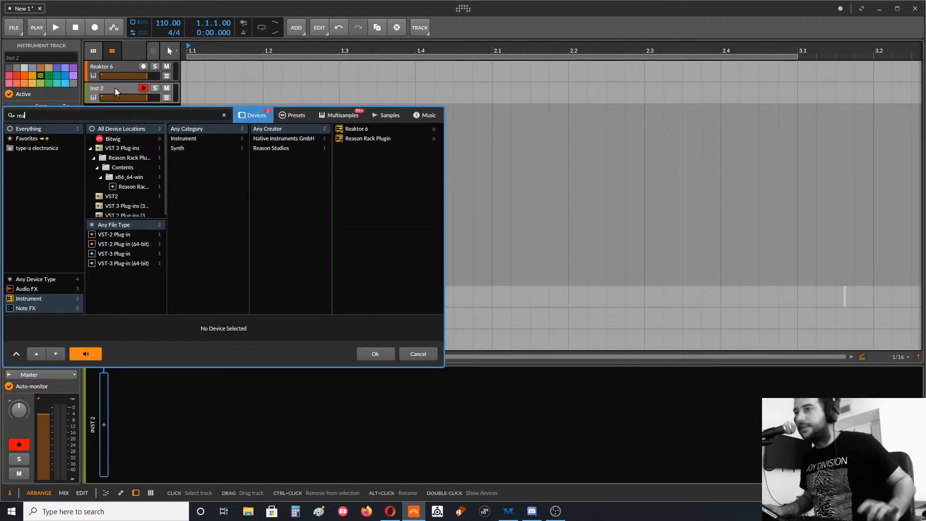
pyautogui.doubleClick(357, 128)
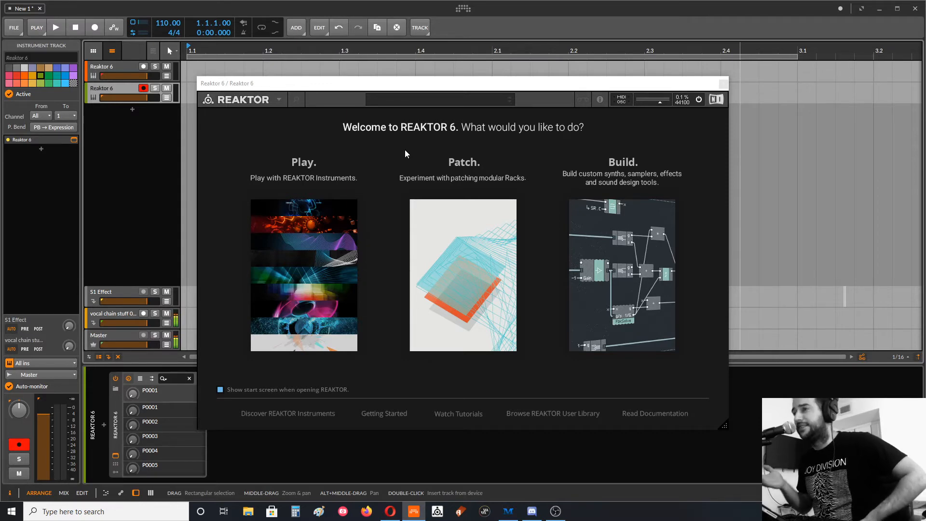
pyautogui.click(458, 216)
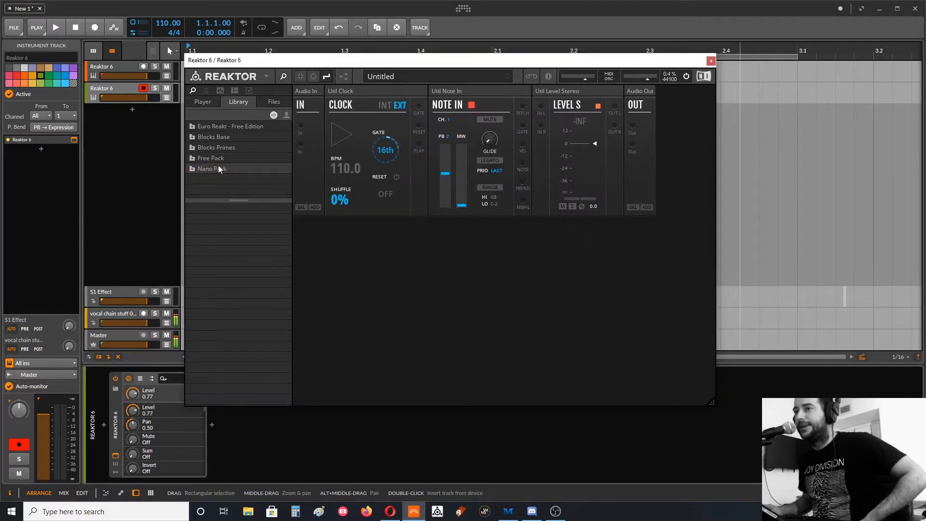
# Step: Expand the Nano Pack folder in the library and enlarge both the folder list and the Reaktor window
pyautogui.click(192, 169)
pyautogui.scroll(-1, 259, 174)
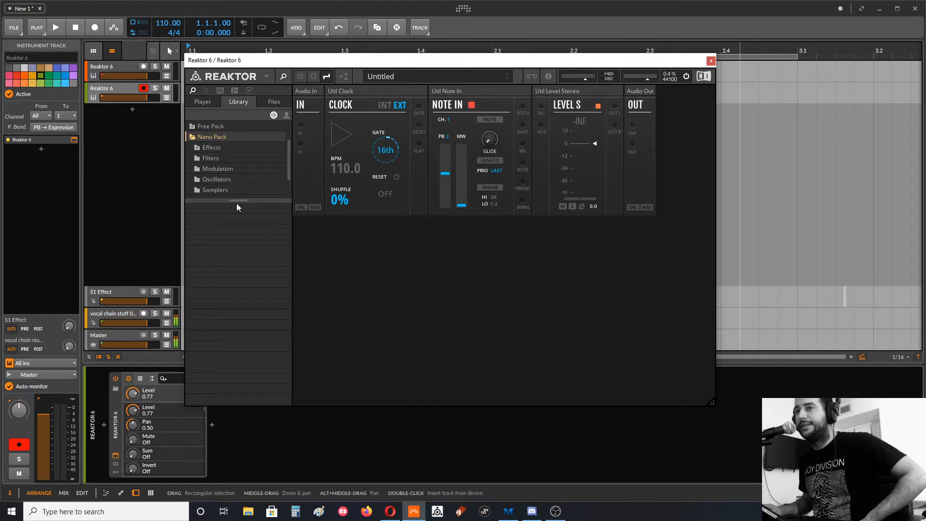
pyautogui.moveTo(238, 201); pyautogui.dragTo(239, 251)
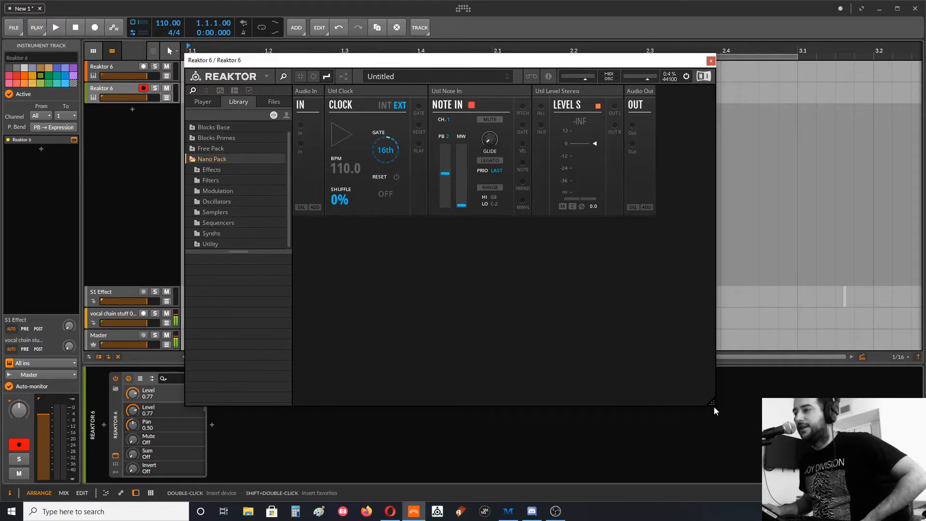
pyautogui.moveTo(715, 410); pyautogui.dragTo(872, 461)
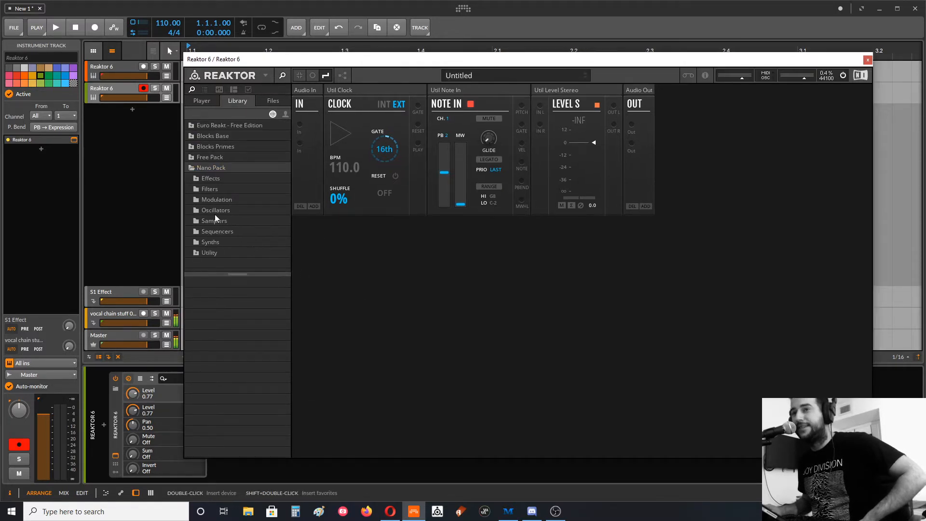
# Step: Examine the Nano Pack blocks offered for oscillators, filters and spectral effects
pyautogui.click(239, 212)
pyautogui.scroll(-2, 236, 338)
pyautogui.scroll(-3, 236, 337)
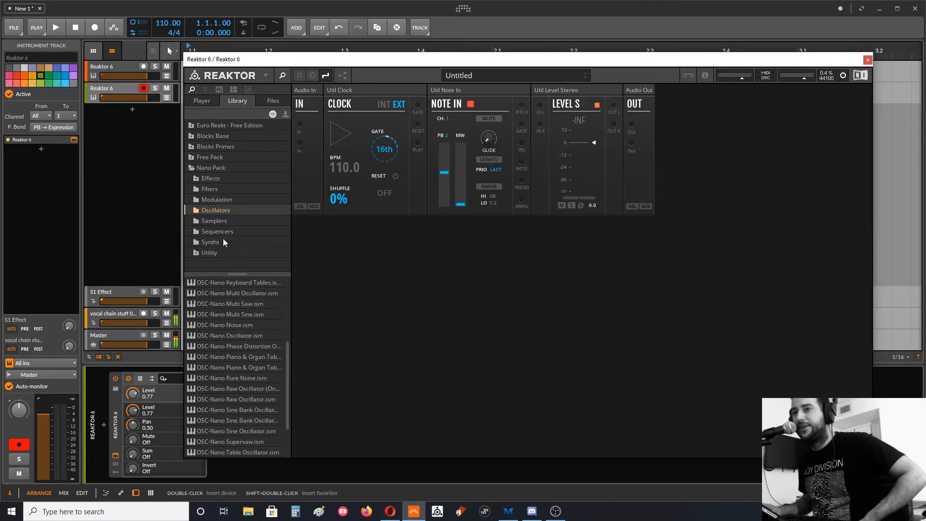
pyautogui.scroll(-1, 262, 346)
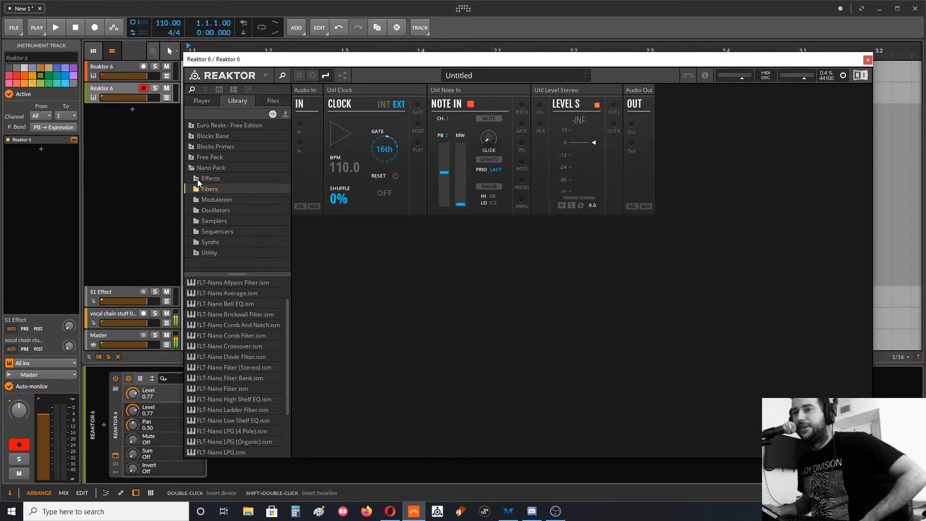
pyautogui.click(196, 178)
pyautogui.scroll(-1, 232, 215)
pyautogui.click(217, 221)
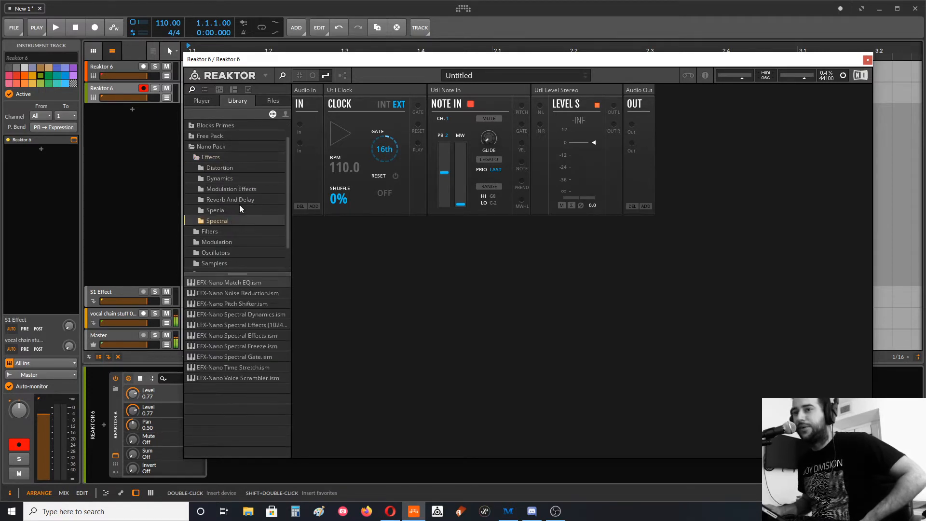
pyautogui.click(225, 253)
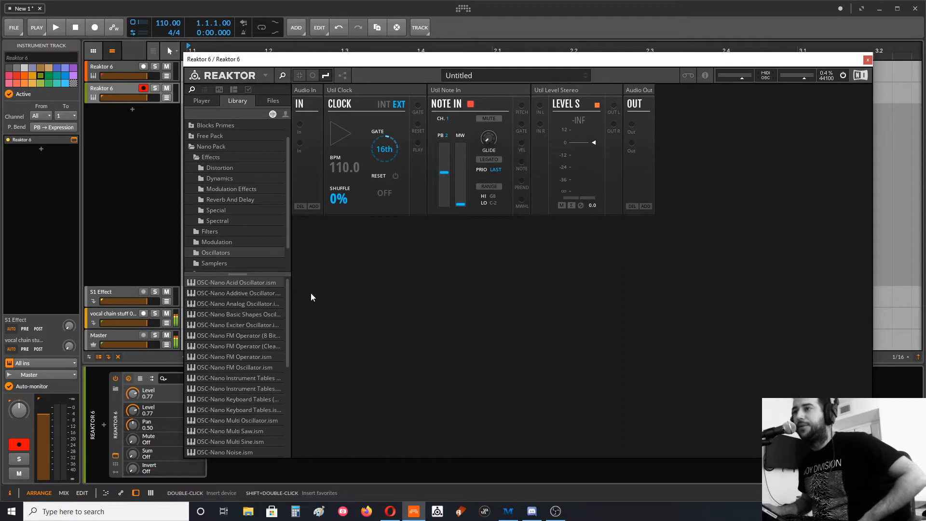
# Step: Search blocks for "osc" to add the OSC-Nano Analog Oscillator, and connect Note In's pitch output to its pitch input
pyautogui.doubleClick(465, 260)
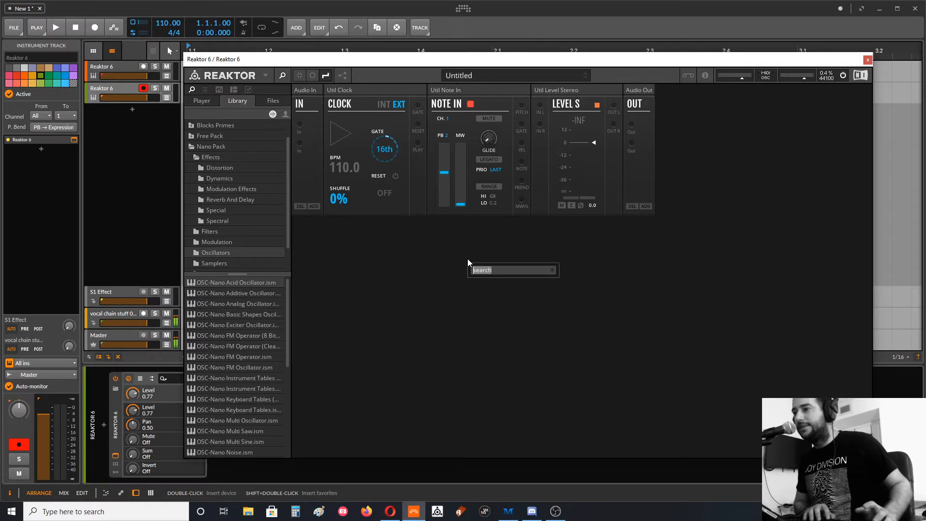
pyautogui.write('osc')
pyautogui.press('Down')
pyautogui.press('Down')
pyautogui.press('Down')
pyautogui.press('Down')
pyautogui.press('Down')
pyautogui.press('Down')
pyautogui.press('Down')
pyautogui.press('Down')
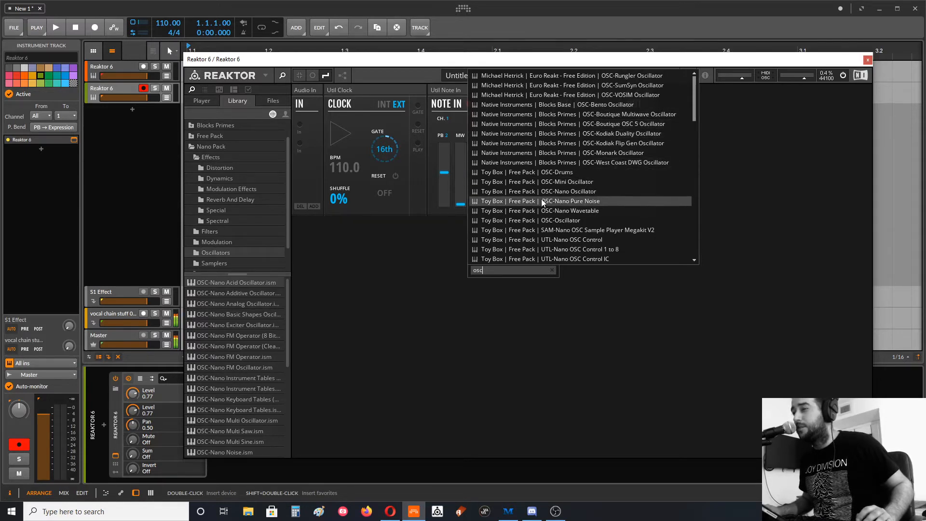
pyautogui.scroll(-7, 546, 201)
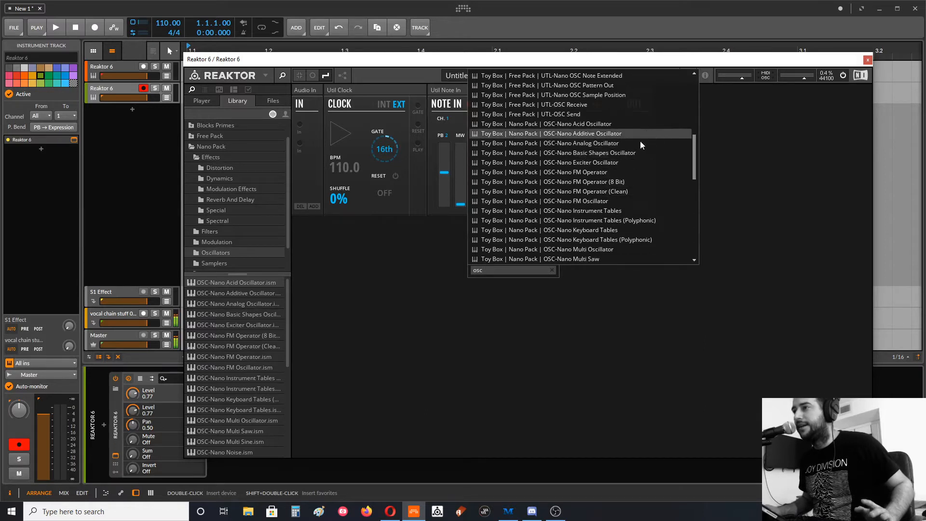
pyautogui.press('Return')
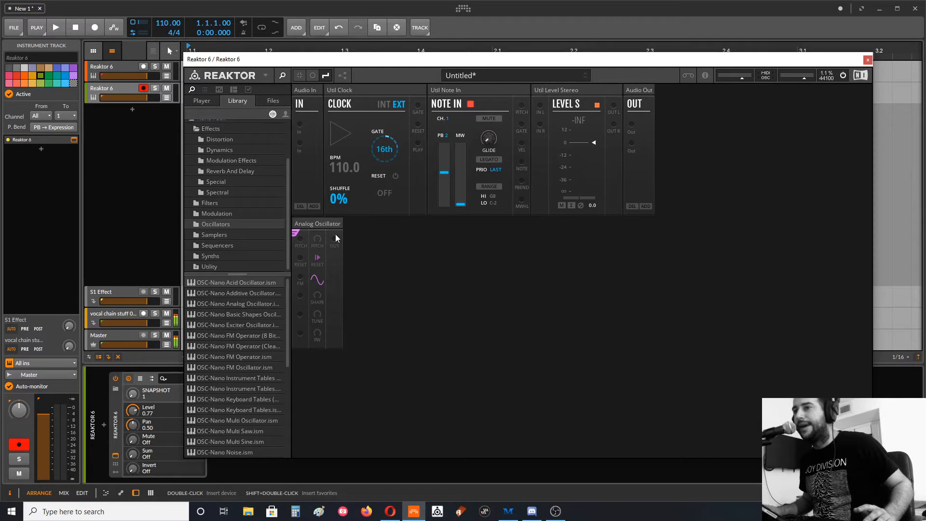
pyautogui.moveTo(521, 106); pyautogui.dragTo(300, 238)
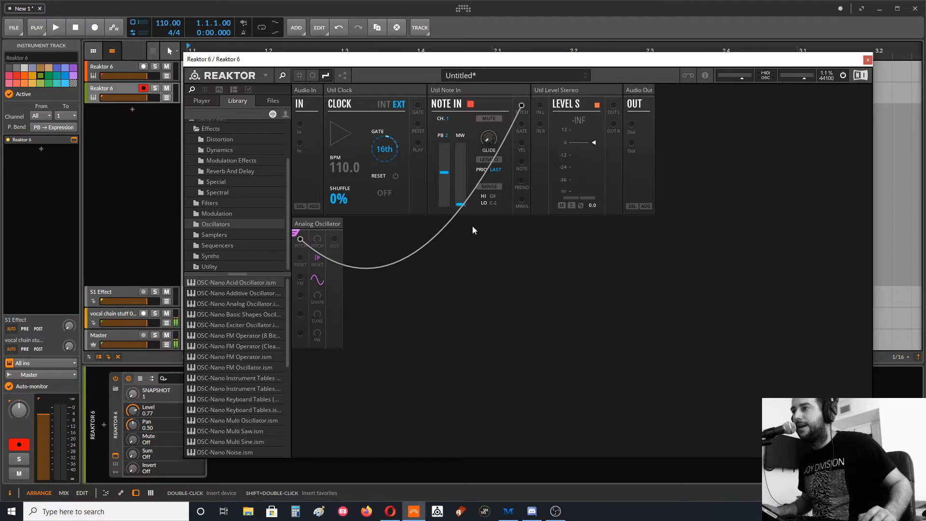
# Step: Add the Nano Pack MOD-Nano Envelope and connect Note In's gate output to the envelope's gate input
pyautogui.doubleClick(365, 234)
pyautogui.write('enve')
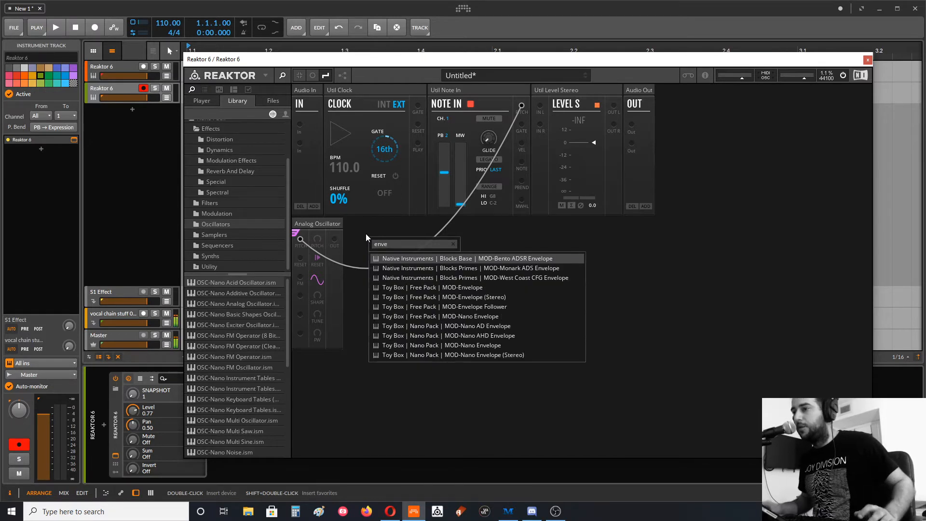
pyautogui.click(523, 346)
pyautogui.moveTo(521, 124); pyautogui.dragTo(401, 233)
pyautogui.click(387, 246)
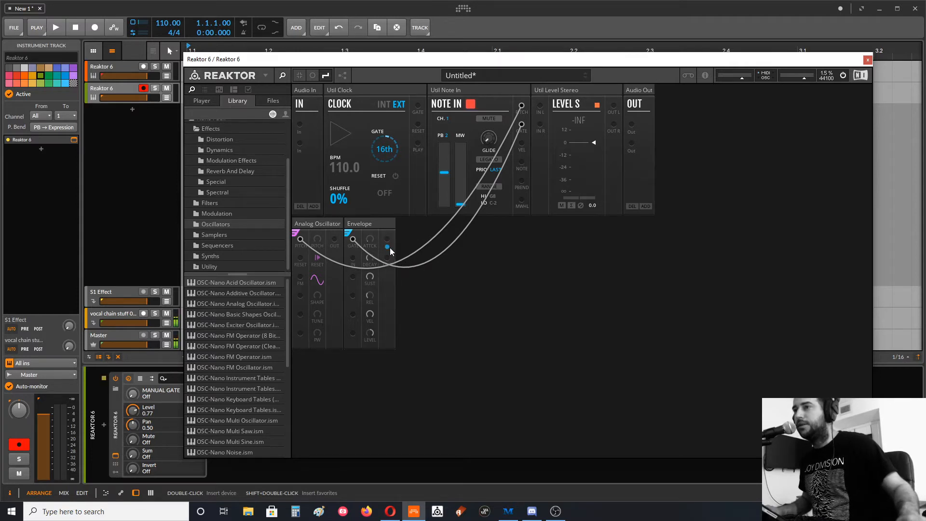
pyautogui.moveTo(371, 297)
pyautogui.mouseDown()
pyautogui.moveTo(375, 343)
pyautogui.moveTo(375, 305)
pyautogui.mouseUp()
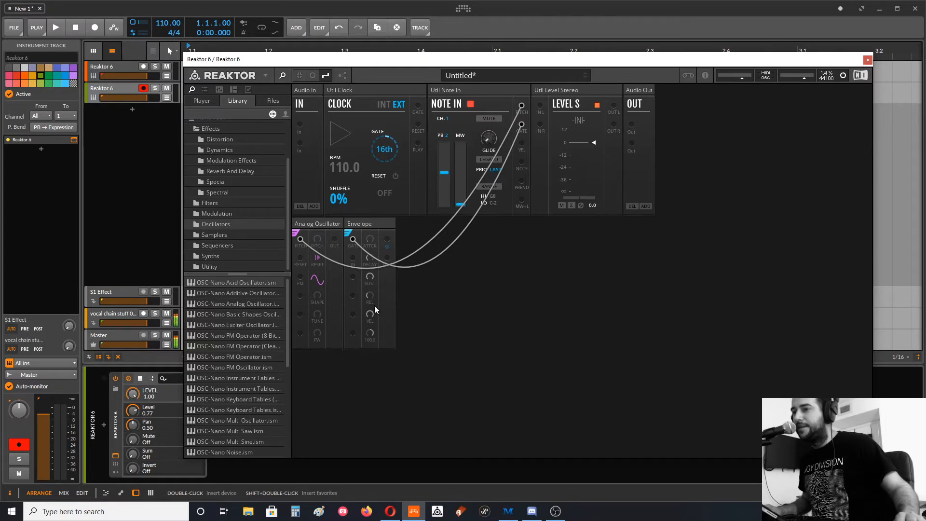
# Step: Add the Free Pack UTL-Nano VCA between Note In and Level S, and connect the envelope output to the VCA's second input port
pyautogui.doubleClick(528, 282)
pyautogui.write('vc')
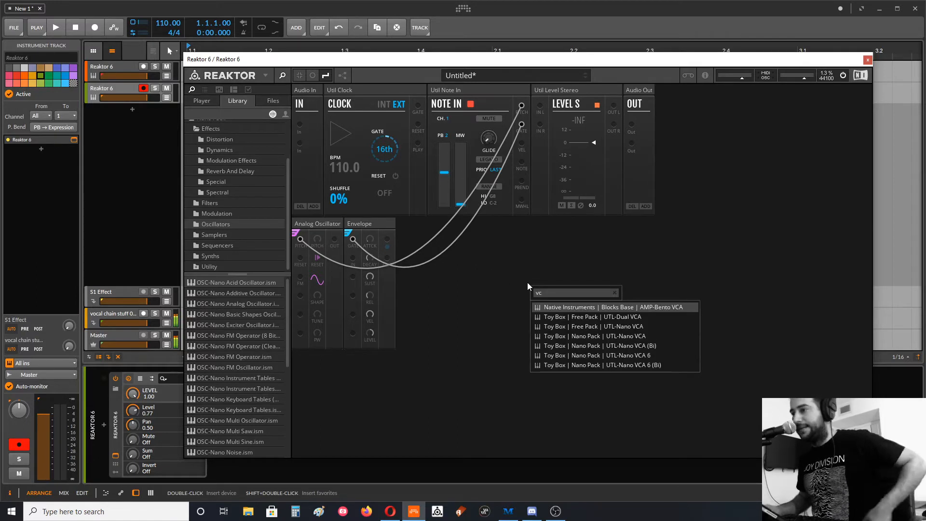
pyautogui.click(664, 326)
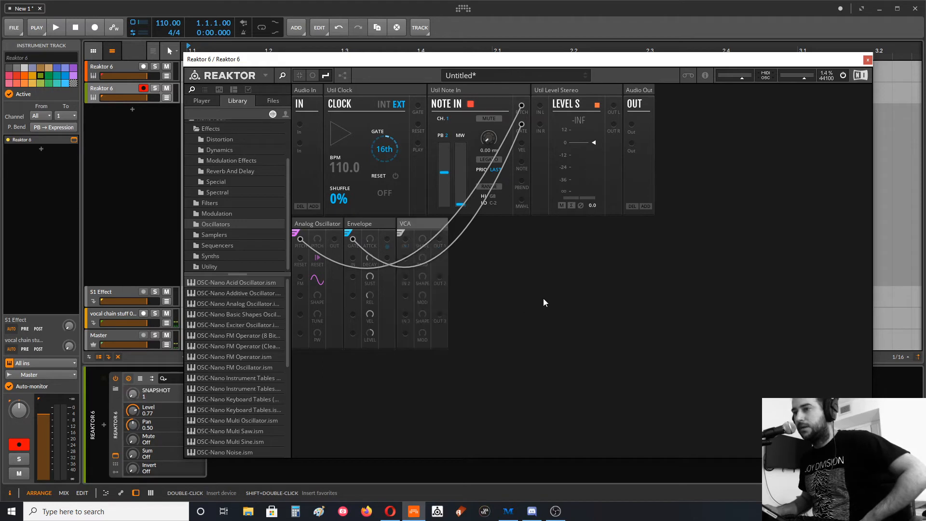
pyautogui.moveTo(418, 224); pyautogui.dragTo(527, 186)
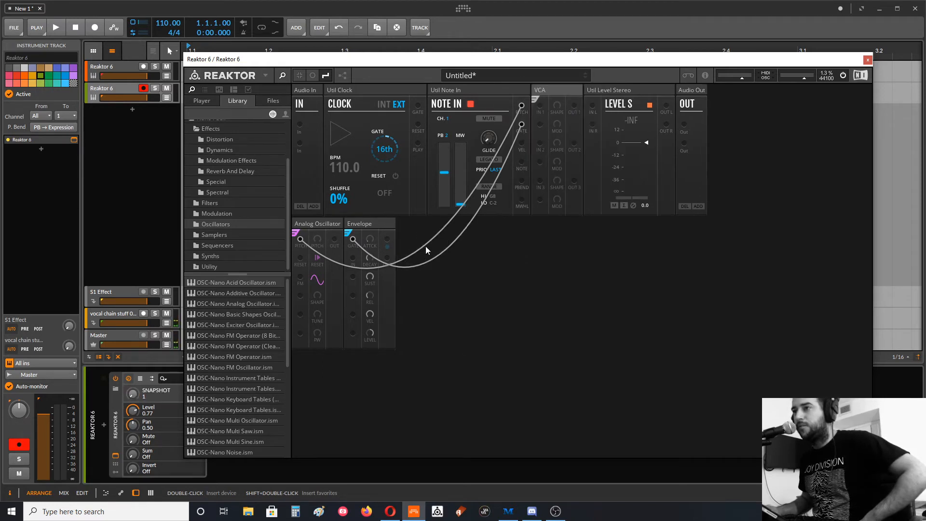
pyautogui.moveTo(388, 239); pyautogui.dragTo(539, 124)
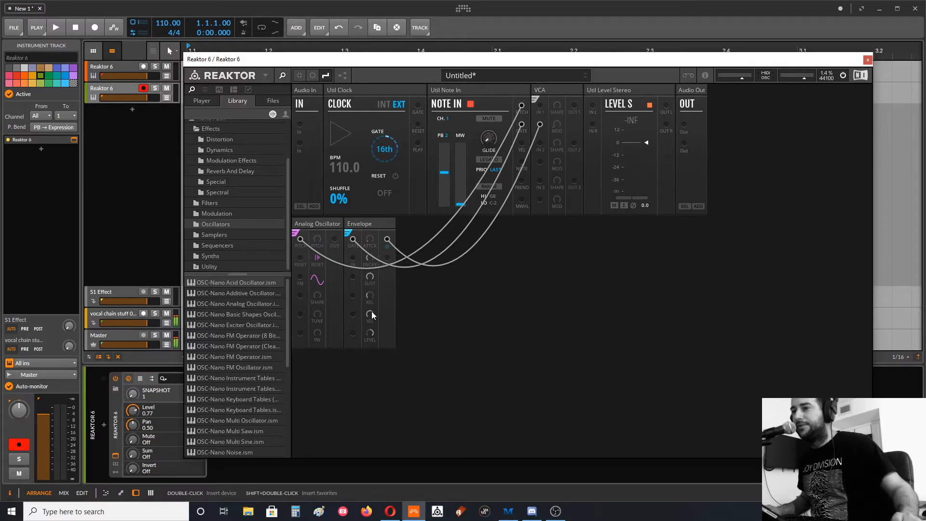
# Step: Set the envelope's velocity sensitivity to 0.00 and wire the oscillator through the VCA's first channel and Level S to both audio outputs
pyautogui.moveTo(371, 314); pyautogui.dragTo(380, 384)
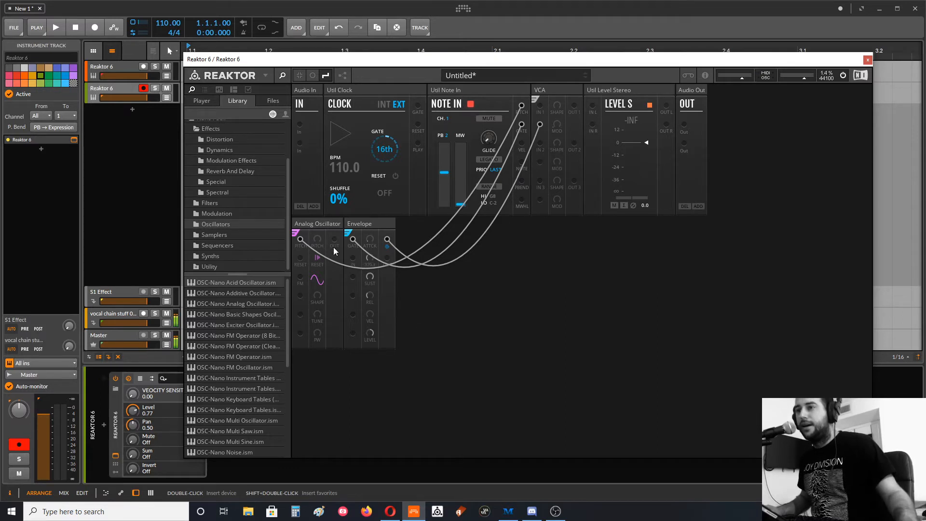
pyautogui.moveTo(334, 241); pyautogui.dragTo(592, 124)
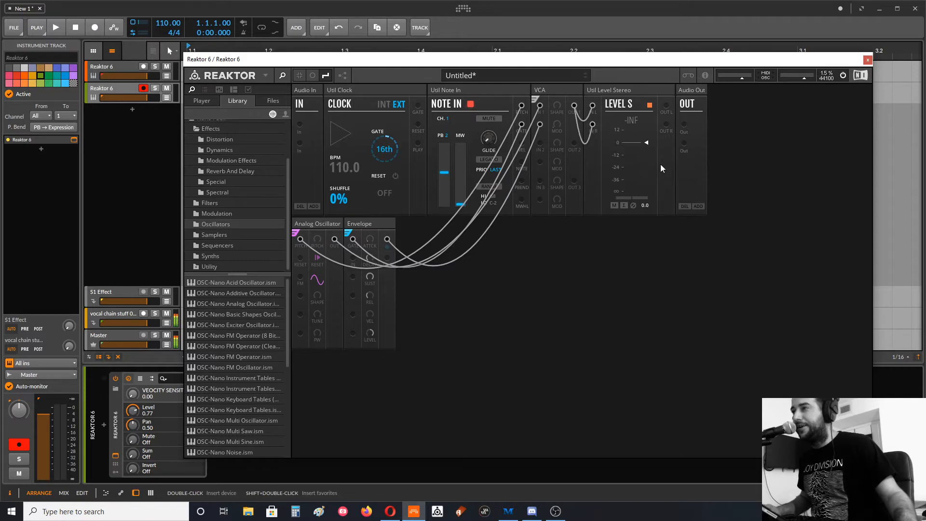
pyautogui.moveTo(667, 105); pyautogui.dragTo(684, 143)
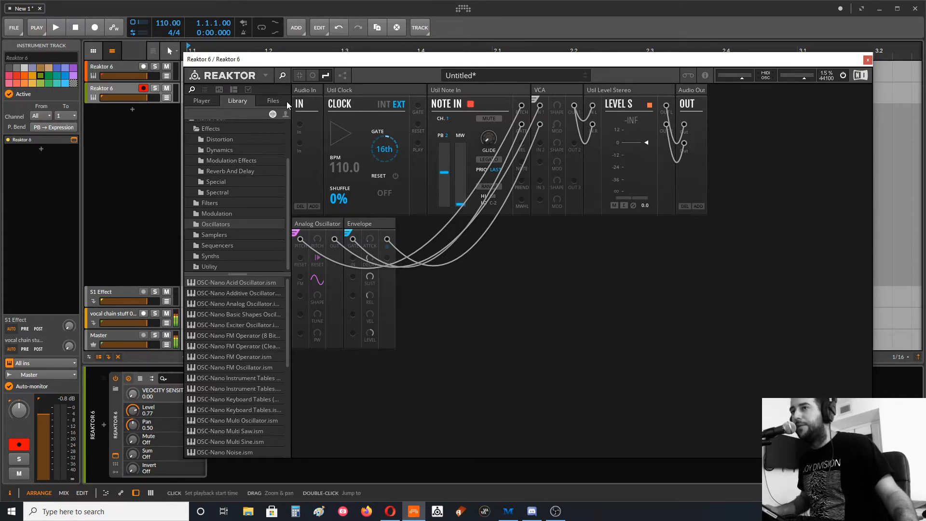
# Step: Lower Level S to -15.0 and set the analog oscillator's shape to 1.00 with pulse width at 0.00
pyautogui.moveTo(403, 61); pyautogui.dragTo(442, 26)
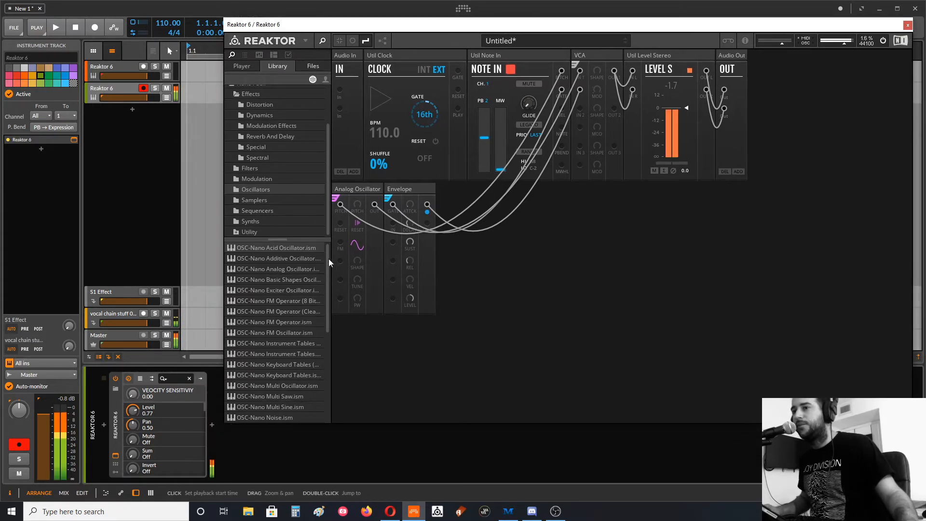
pyautogui.moveTo(355, 259); pyautogui.dragTo(377, 179)
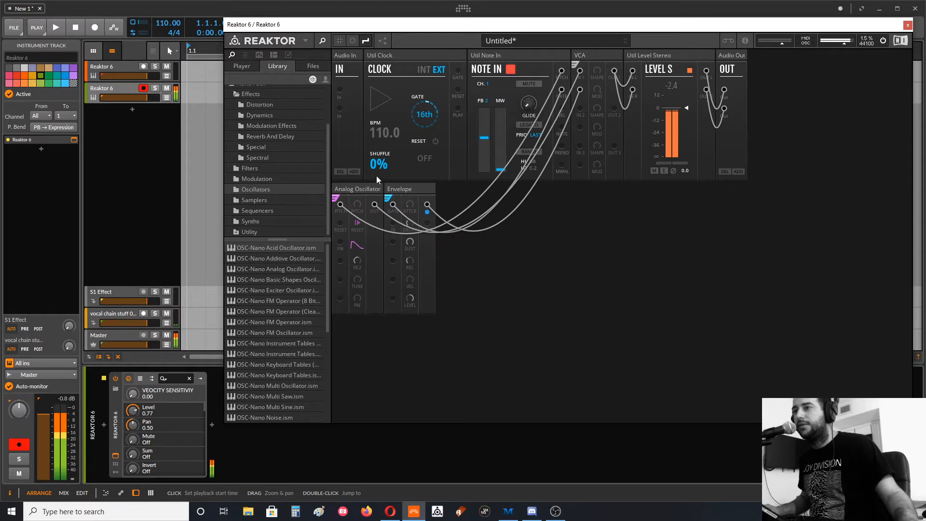
pyautogui.moveTo(685, 108); pyautogui.dragTo(685, 134)
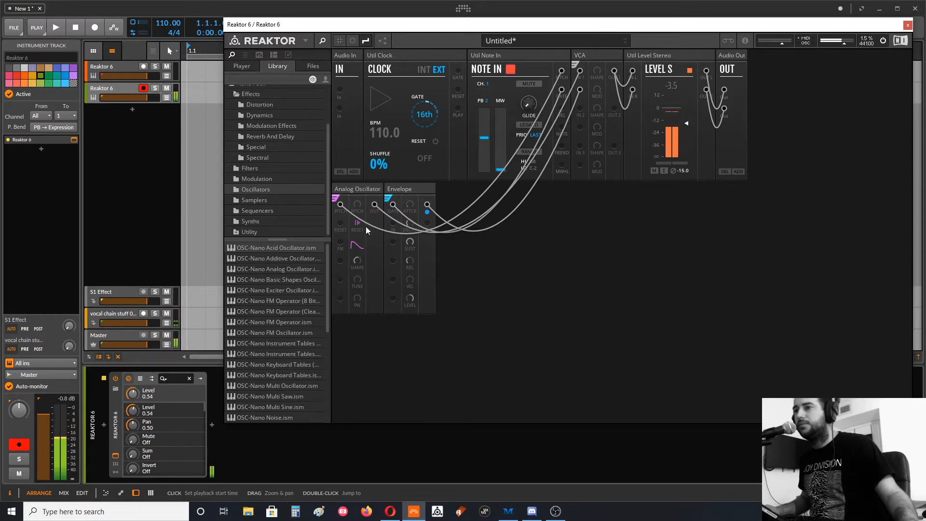
pyautogui.moveTo(355, 263); pyautogui.dragTo(374, 178)
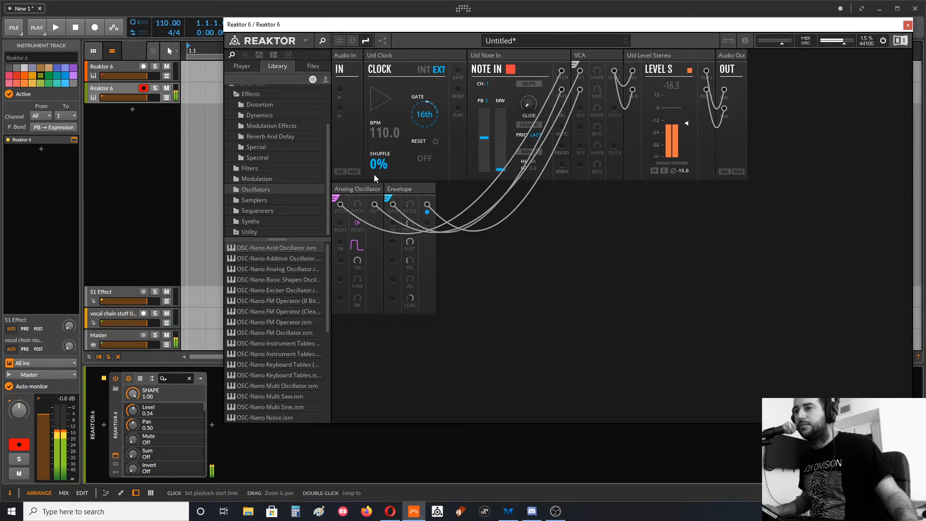
pyautogui.moveTo(362, 305)
pyautogui.mouseDown()
pyautogui.moveTo(360, 333)
pyautogui.moveTo(362, 252)
pyautogui.moveTo(375, 323)
pyautogui.moveTo(369, 242)
pyautogui.moveTo(369, 318)
pyautogui.mouseUp()
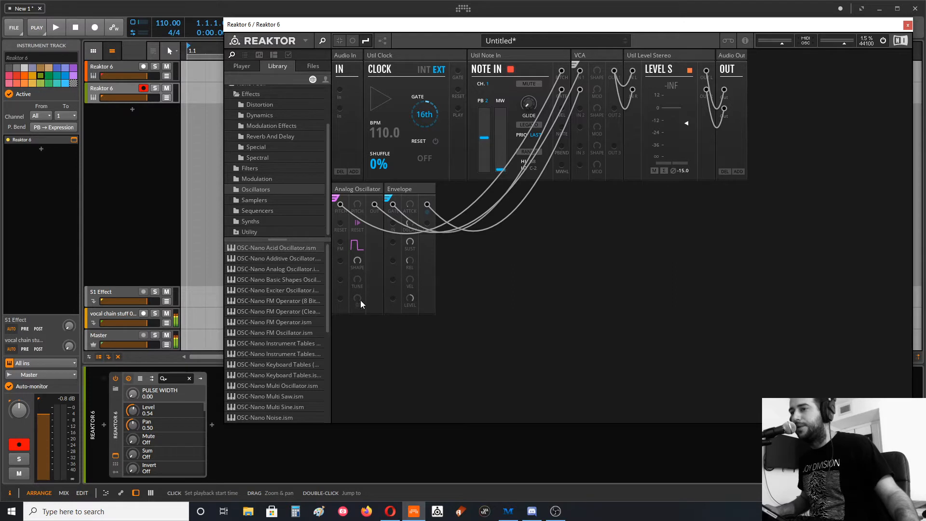
pyautogui.moveTo(357, 300); pyautogui.dragTo(522, 331)
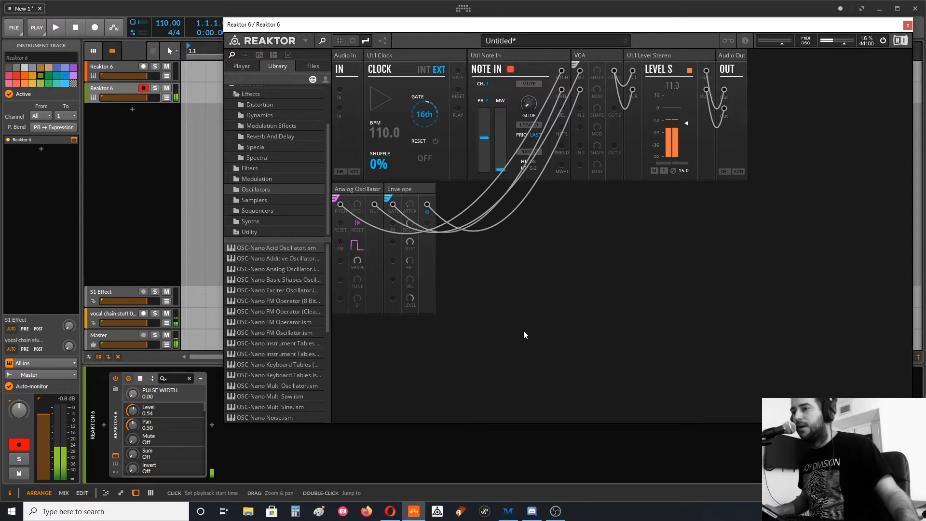
# Step: Add the Nano Pack MOD-Nano LFO and place it directly before the Analog Oscillator
pyautogui.doubleClick(517, 333)
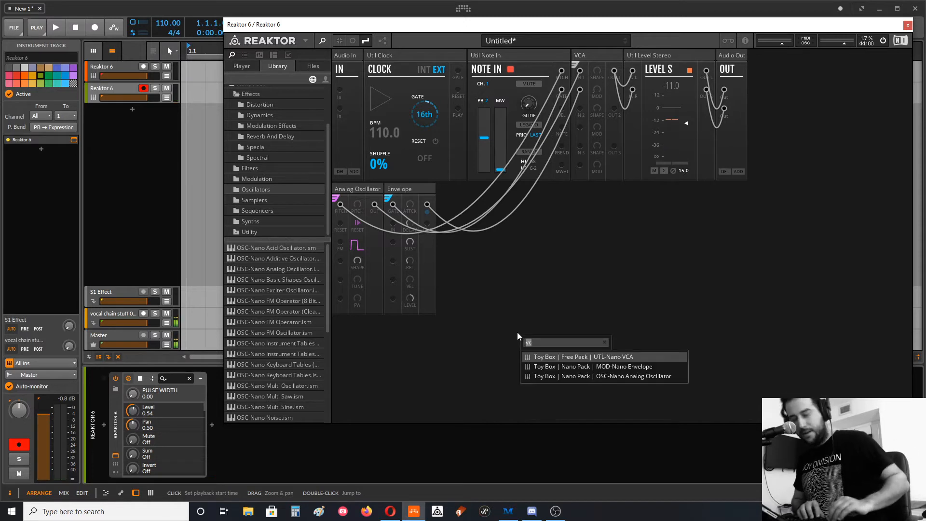
pyautogui.write('lfo')
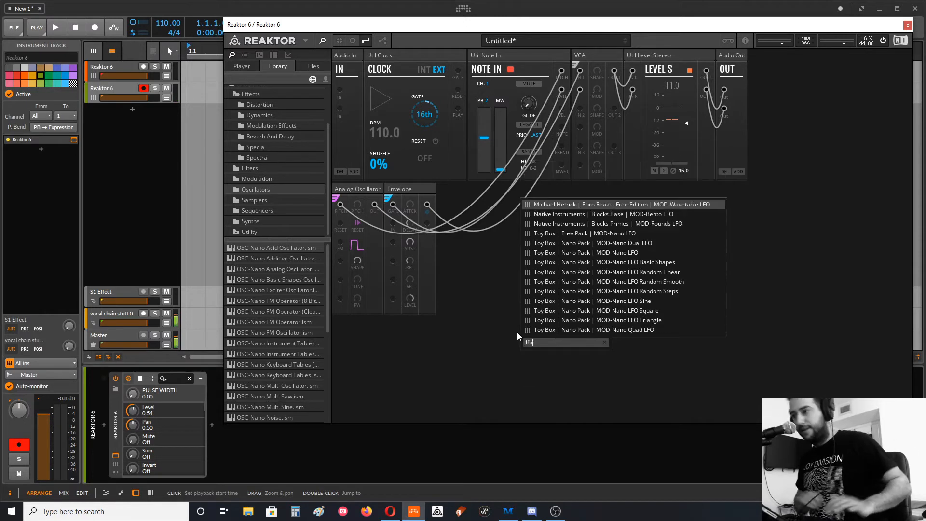
pyautogui.click(629, 253)
pyautogui.moveTo(352, 327); pyautogui.dragTo(490, 202)
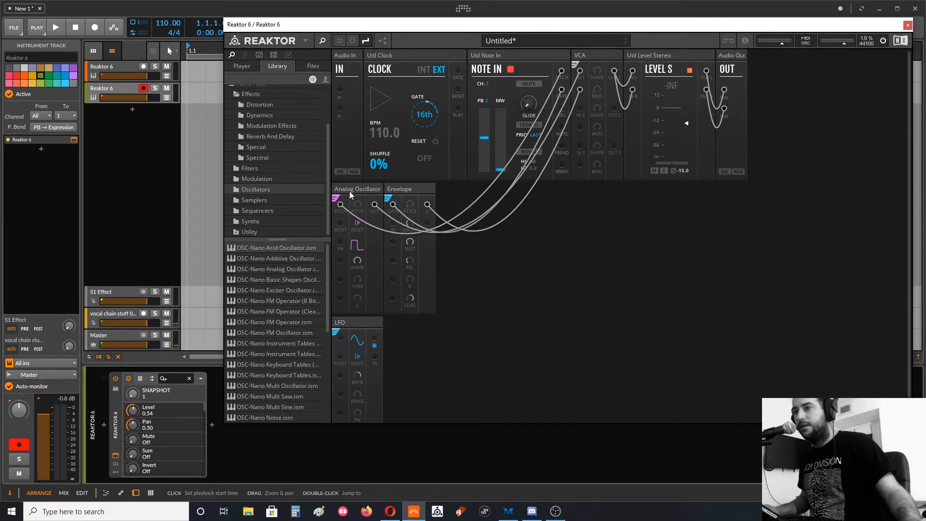
pyautogui.moveTo(356, 327); pyautogui.dragTo(340, 189)
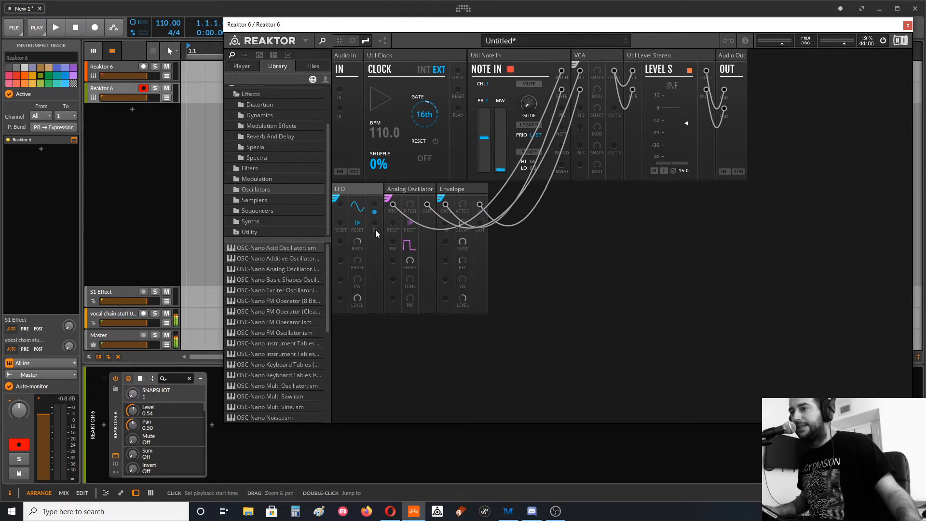
# Step: Connect the LFO's BI output to the oscillator's PW input, with pulse width at 0.52 and LFO rate at 0.80
pyautogui.click(411, 298)
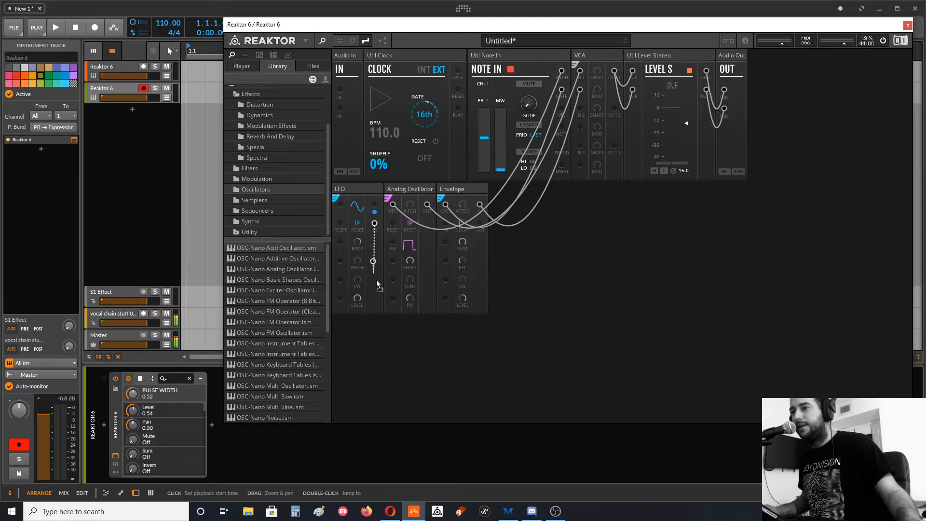
pyautogui.moveTo(377, 284); pyautogui.dragTo(367, 337)
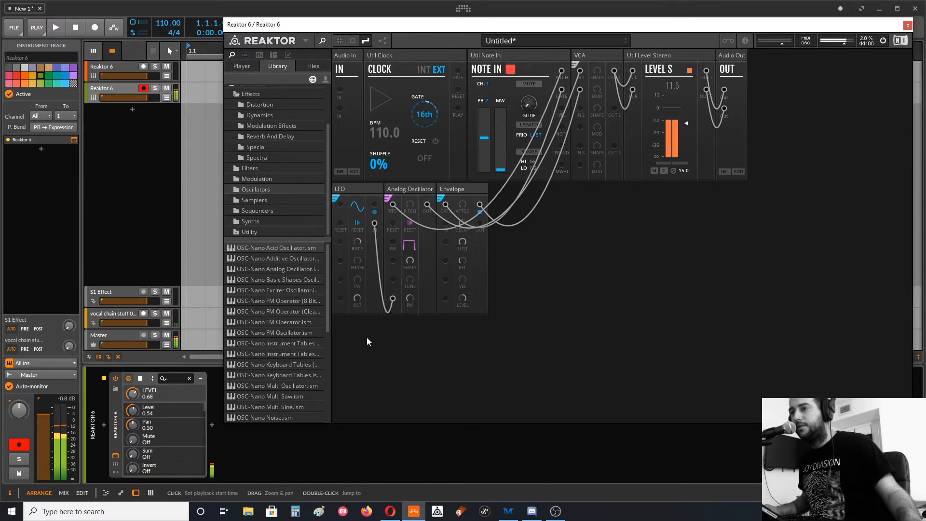
pyautogui.moveTo(358, 244); pyautogui.dragTo(369, 265)
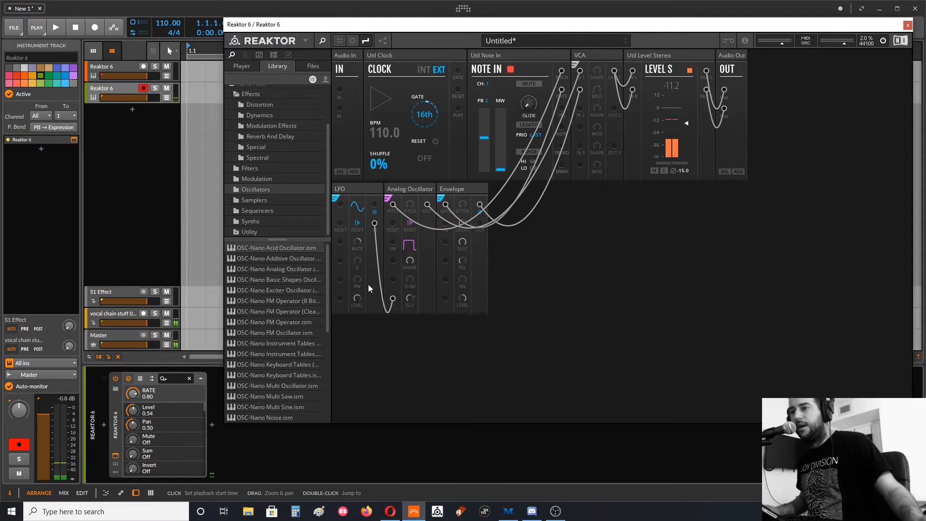
# Step: Reset the oscillator's pulse width to 0.00 and feed its PW input from the LFO's first output instead of BI, with LFO level 0.82
pyautogui.doubleClick(409, 296)
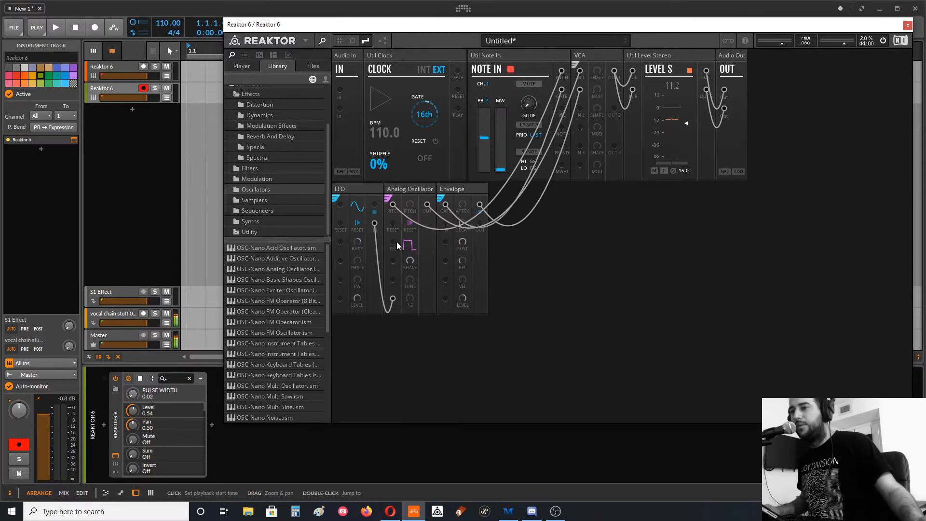
pyautogui.moveTo(392, 298); pyautogui.dragTo(403, 304)
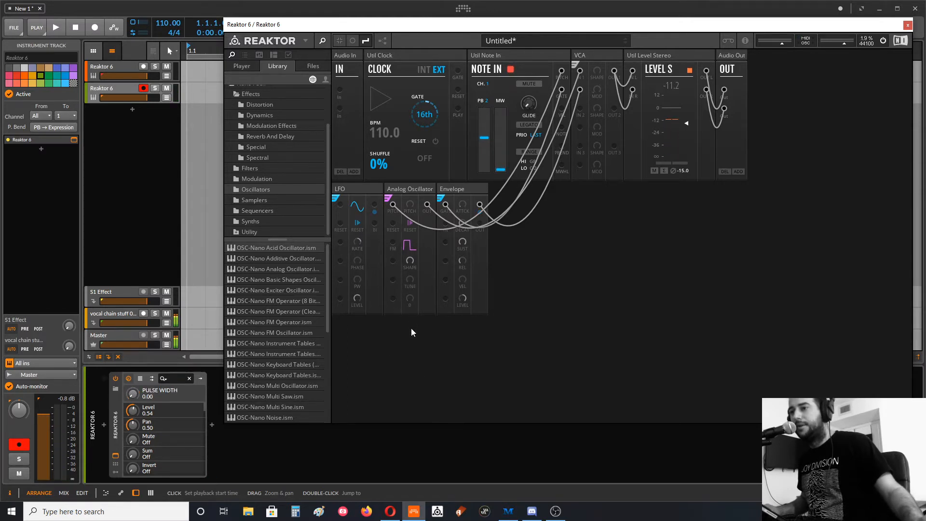
pyautogui.moveTo(374, 205); pyautogui.dragTo(367, 276)
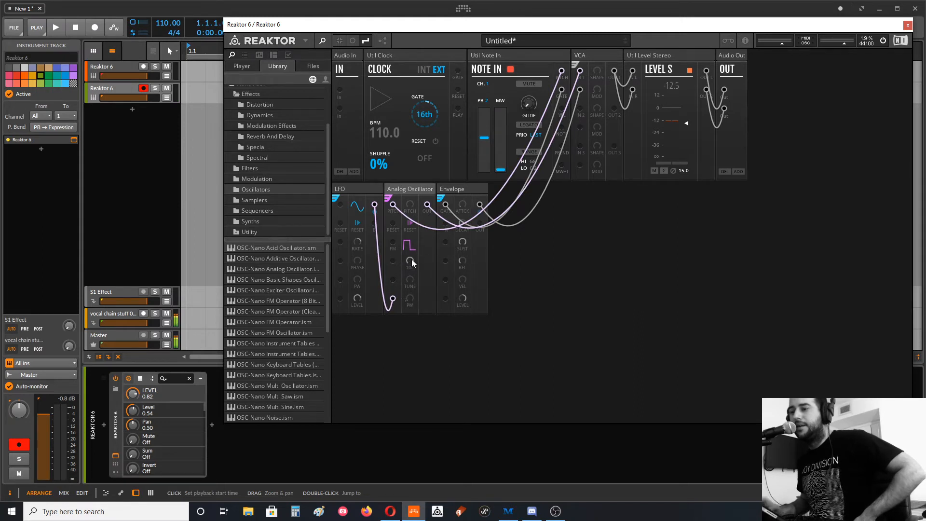
# Step: Sweep the analog oscillator's shape down to 0.00 and back up to 0.84
pyautogui.moveTo(412, 259); pyautogui.dragTo(433, 380)
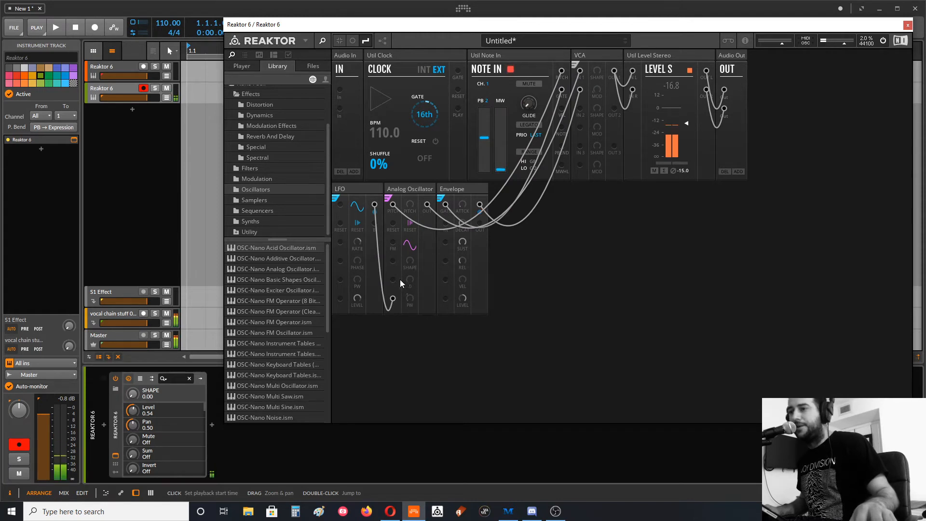
pyautogui.moveTo(410, 260); pyautogui.dragTo(419, 154)
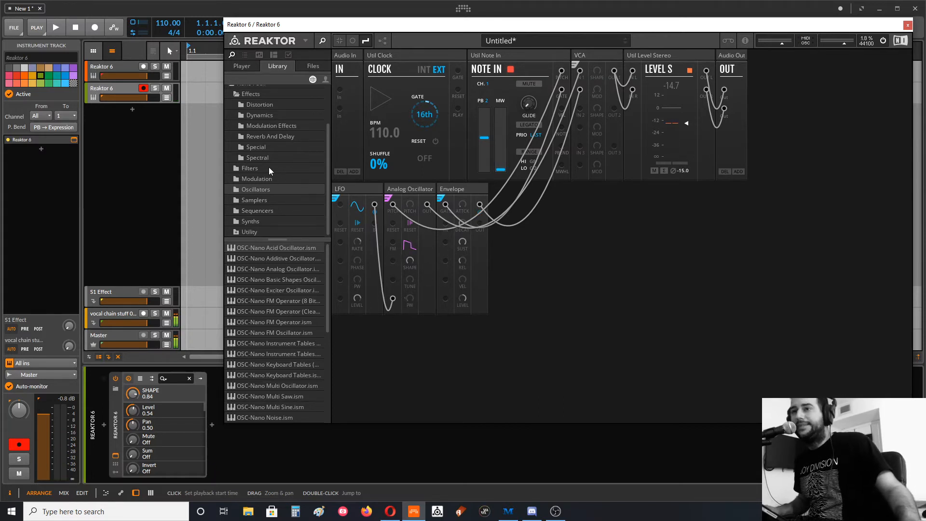
# Step: Add the Nano Pack EFX-Nano Ping-Pong Delay and place it directly after the Envelope
pyautogui.click(256, 136)
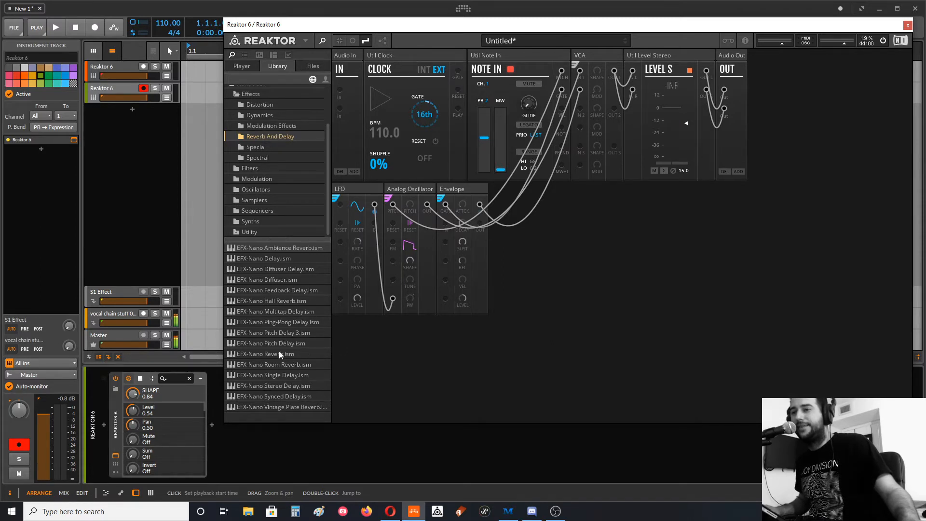
pyautogui.doubleClick(621, 309)
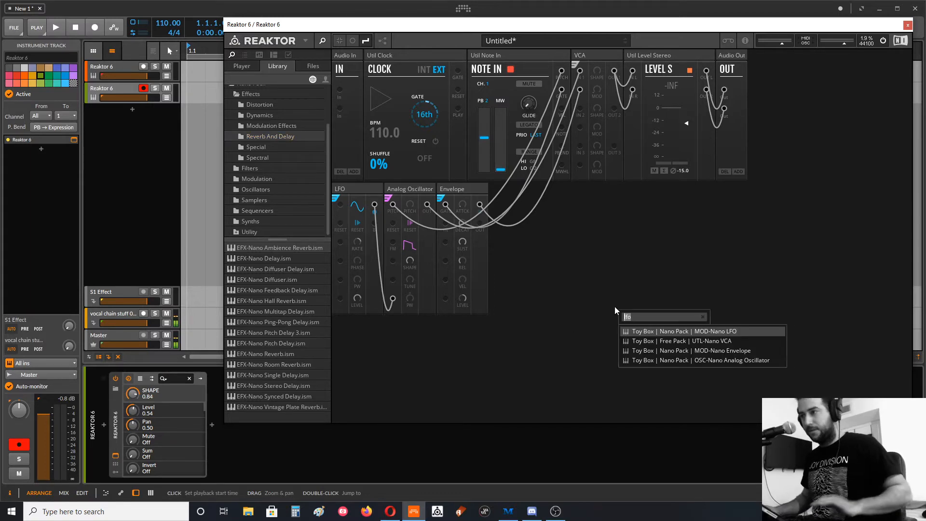
pyautogui.write('dela')
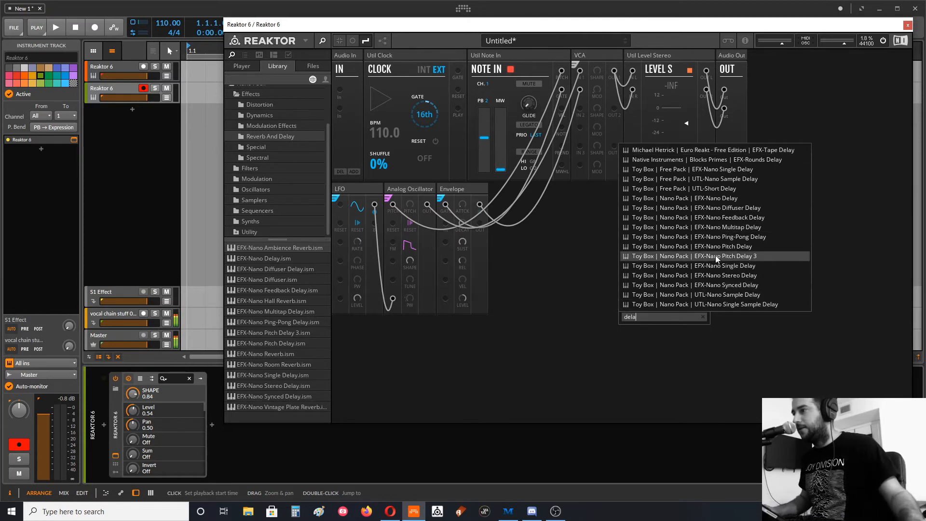
pyautogui.click(710, 237)
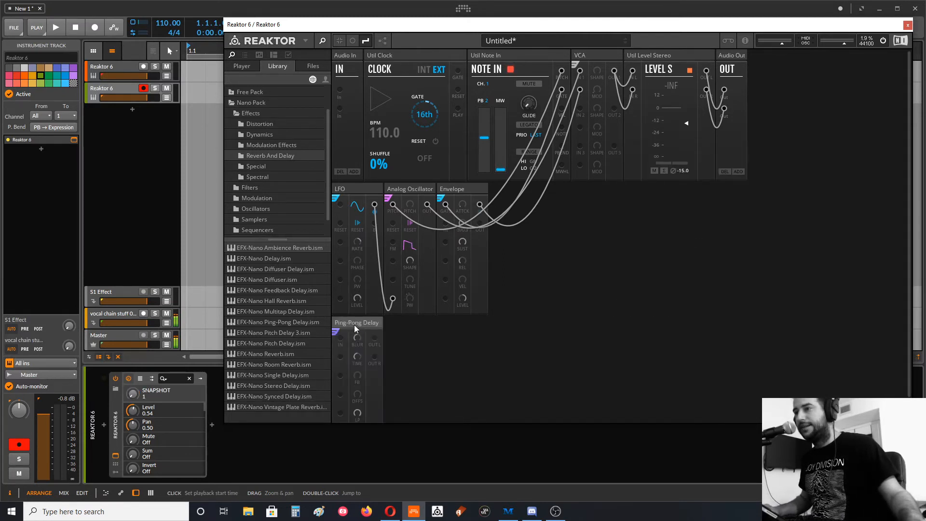
pyautogui.moveTo(354, 323); pyautogui.dragTo(510, 188)
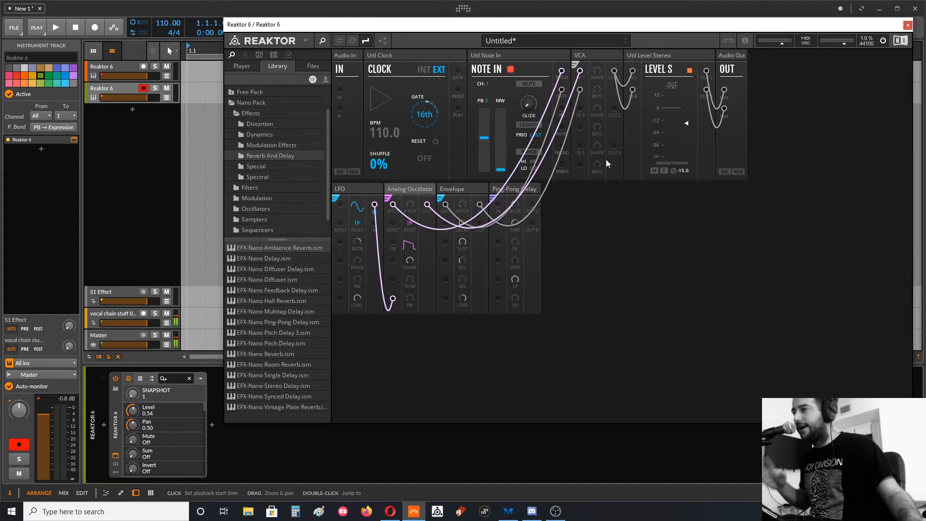
# Step: Add the Nano Pack UTL-Nano Mixer after the Ping-Pong Delay
pyautogui.doubleClick(651, 236)
pyautogui.write('mixer')
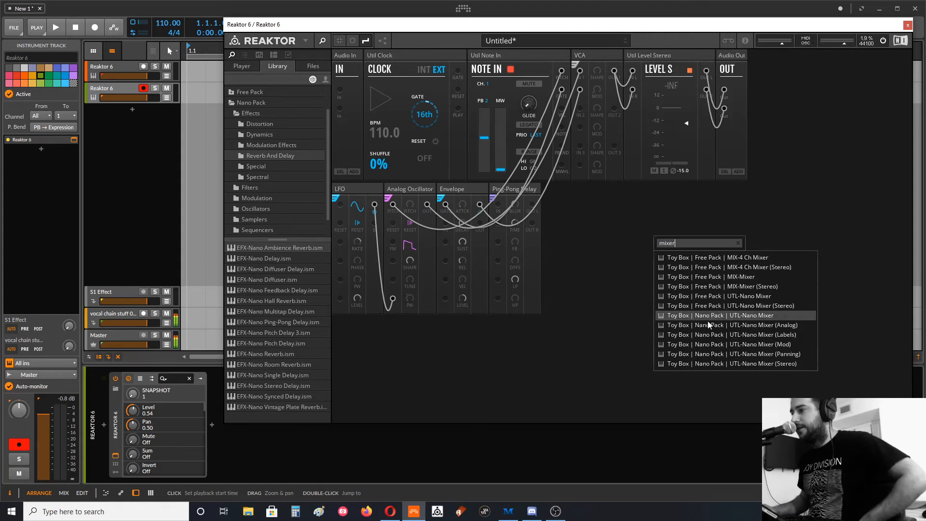
pyautogui.click(744, 315)
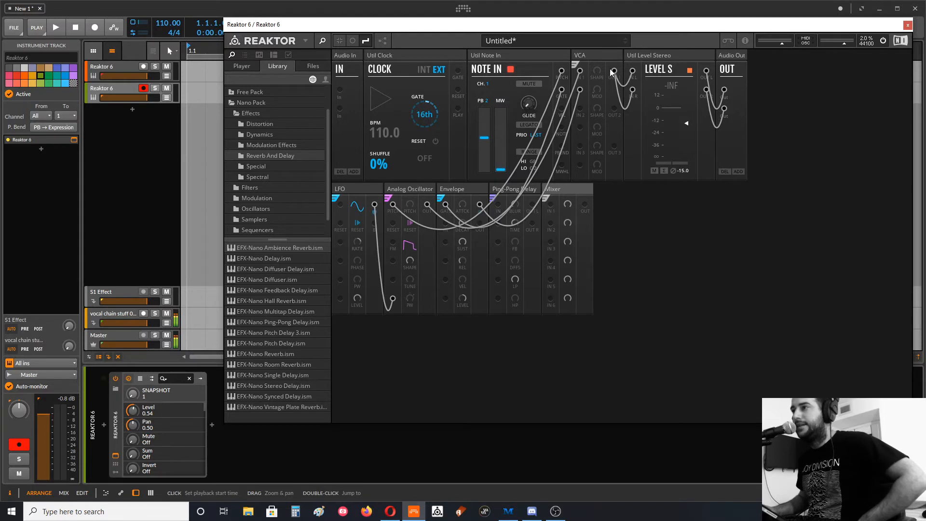
# Step: Connect the VCA's first output to the mixer's first input and remove the VCA's cables to both Level S inputs
pyautogui.moveTo(610, 69)
pyautogui.mouseDown()
pyautogui.moveTo(552, 215)
pyautogui.moveTo(550, 207)
pyautogui.mouseUp()
pyautogui.moveTo(613, 71); pyautogui.dragTo(550, 205)
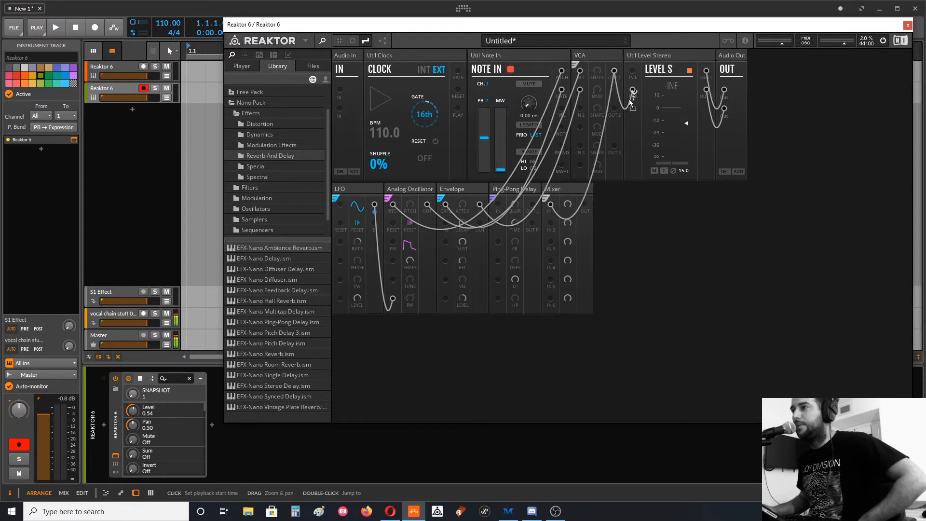
pyautogui.moveTo(628, 99); pyautogui.dragTo(626, 110)
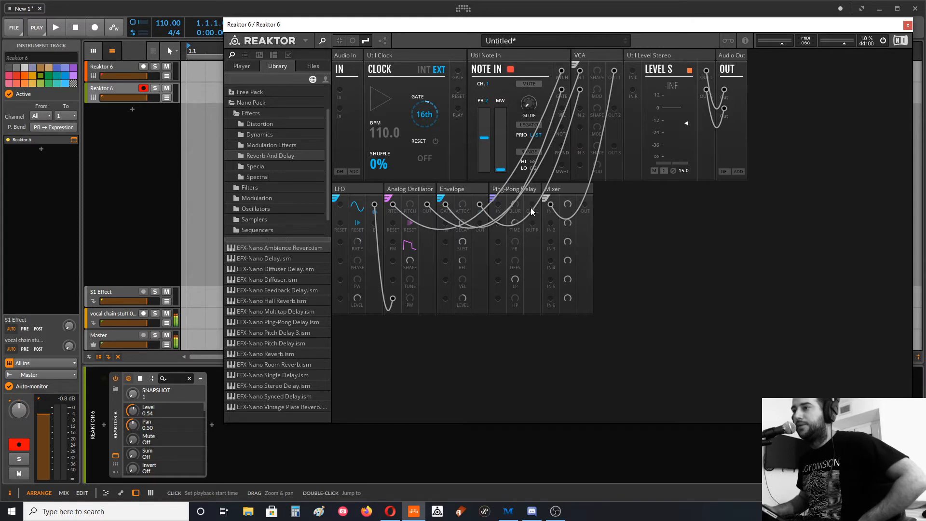
# Step: Wire the oscillator into the Ping-Pong Delay, the delay's left and right outputs to mixer inputs 2 and 3, and the mixer to both Level S inputs
pyautogui.moveTo(531, 211); pyautogui.dragTo(551, 223)
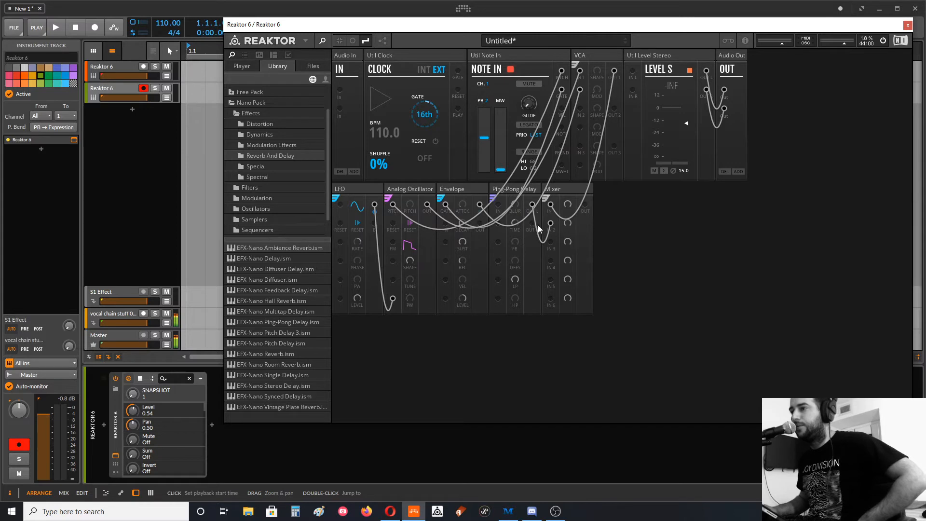
pyautogui.moveTo(552, 242); pyautogui.dragTo(552, 242)
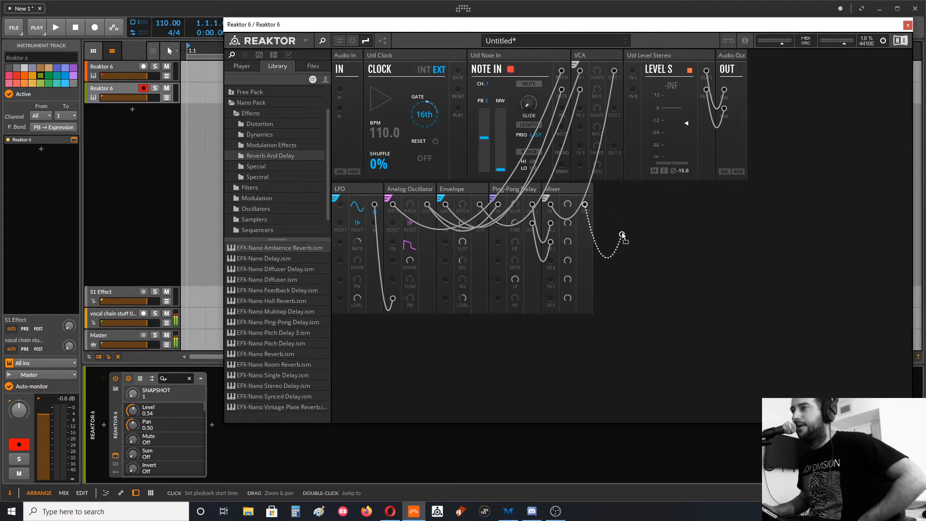
pyautogui.moveTo(622, 235); pyautogui.dragTo(632, 91)
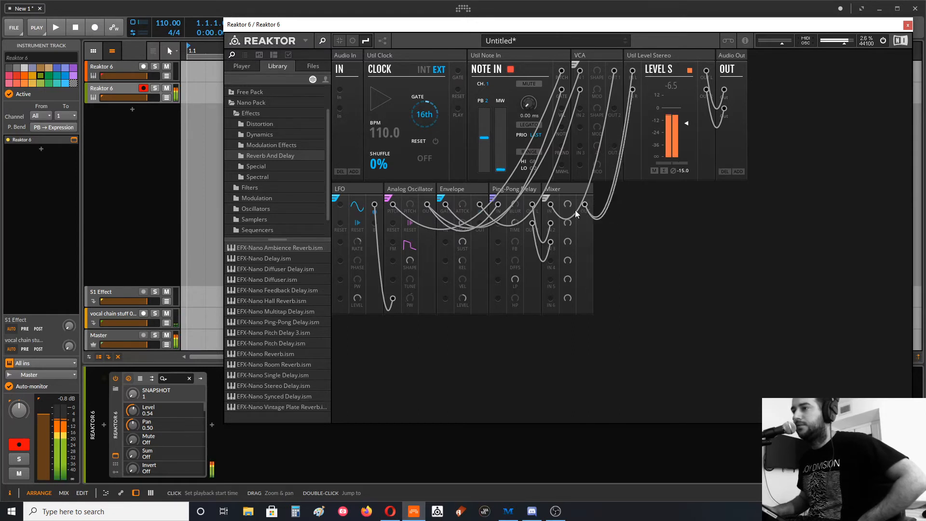
# Step: Lower the mixer's level 2 to 0.40 and level 3 to 0.41
pyautogui.moveTo(569, 221); pyautogui.dragTo(573, 295)
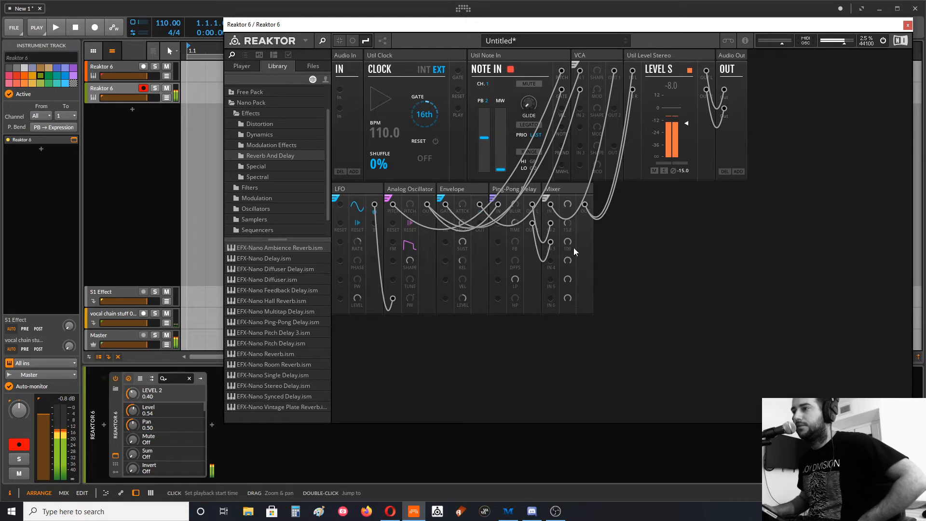
pyautogui.moveTo(573, 248); pyautogui.dragTo(577, 312)
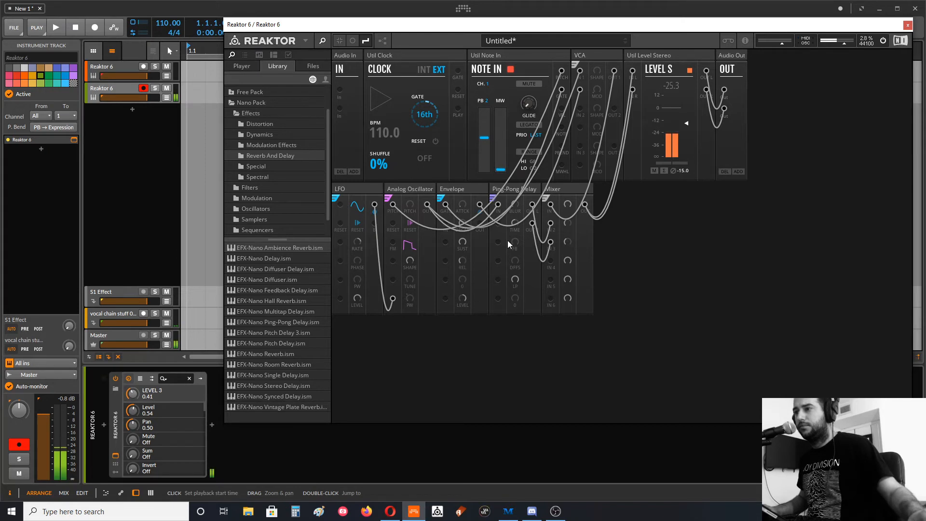
# Step: Set the Ping-Pong Delay's delay time to 0.33 and its blur to 0.45
pyautogui.moveTo(517, 206); pyautogui.dragTo(519, 239)
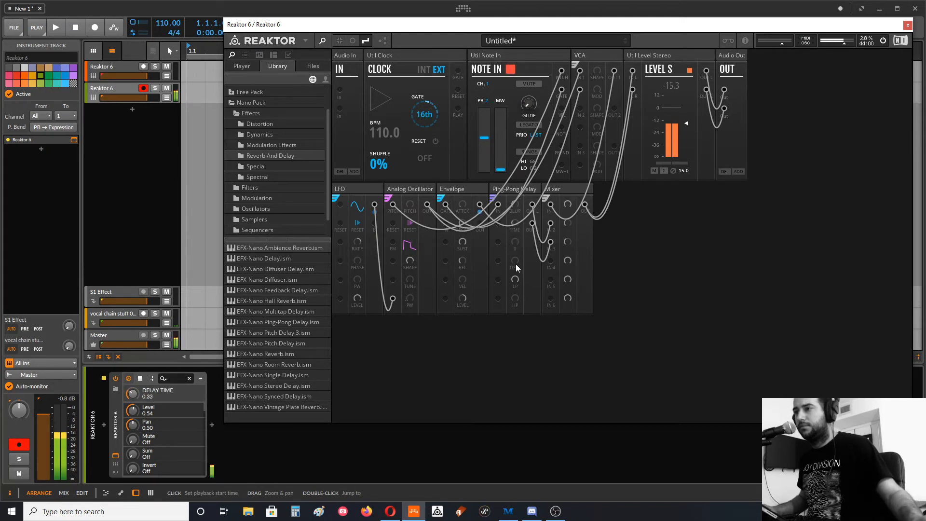
pyautogui.moveTo(517, 285); pyautogui.dragTo(518, 285)
pyautogui.moveTo(516, 204)
pyautogui.mouseDown()
pyautogui.moveTo(514, 242)
pyautogui.moveTo(522, 222)
pyautogui.mouseUp()
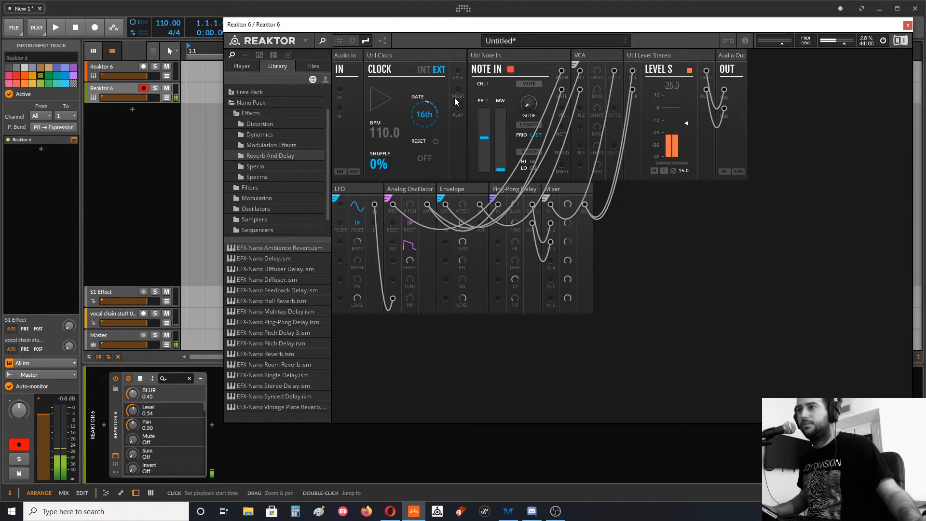
pyautogui.click(357, 222)
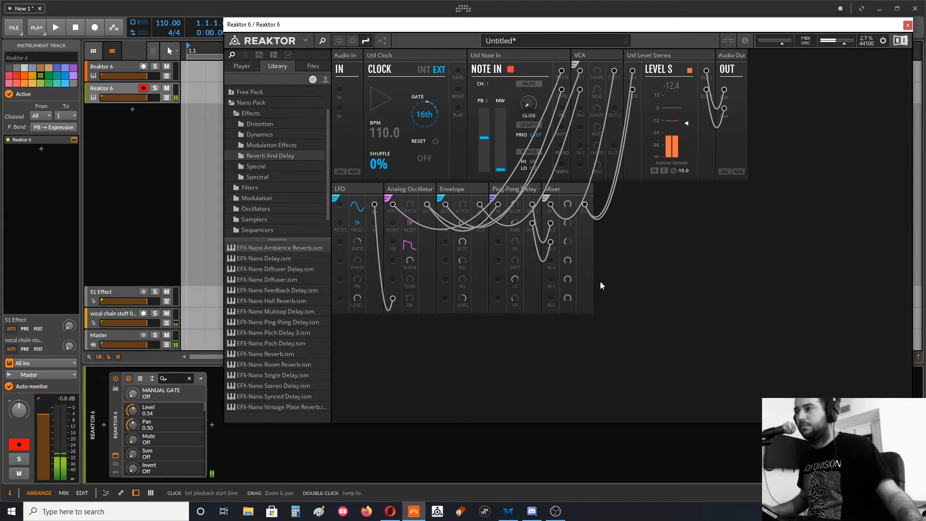
# Step: Mute Level S, feed the Ping-Pong Delay's input from the VCA's first output instead of the oscillator, and unmute Level S
pyautogui.click(687, 124)
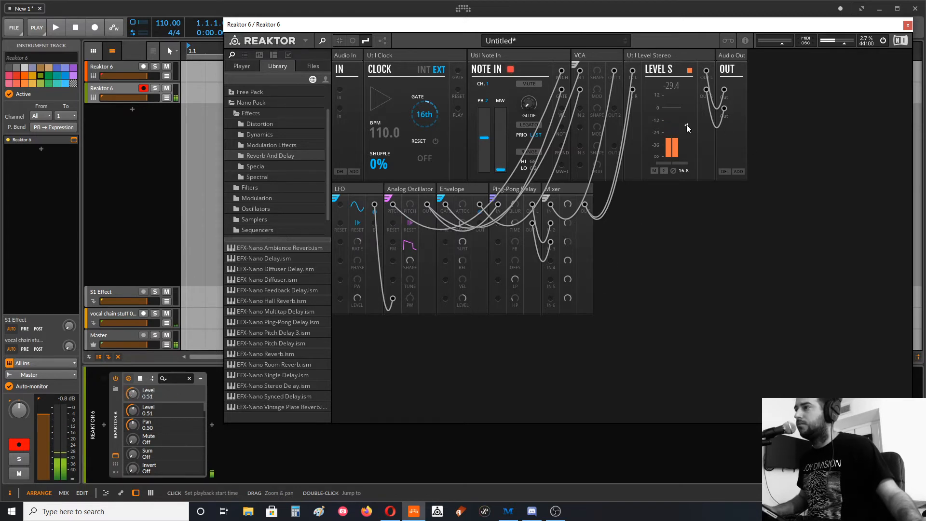
pyautogui.click(654, 171)
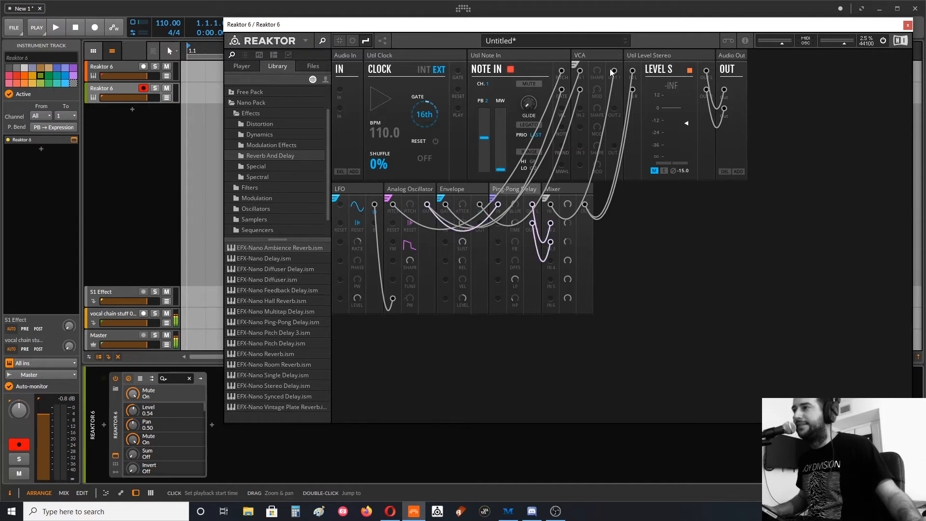
pyautogui.moveTo(613, 71); pyautogui.dragTo(503, 205)
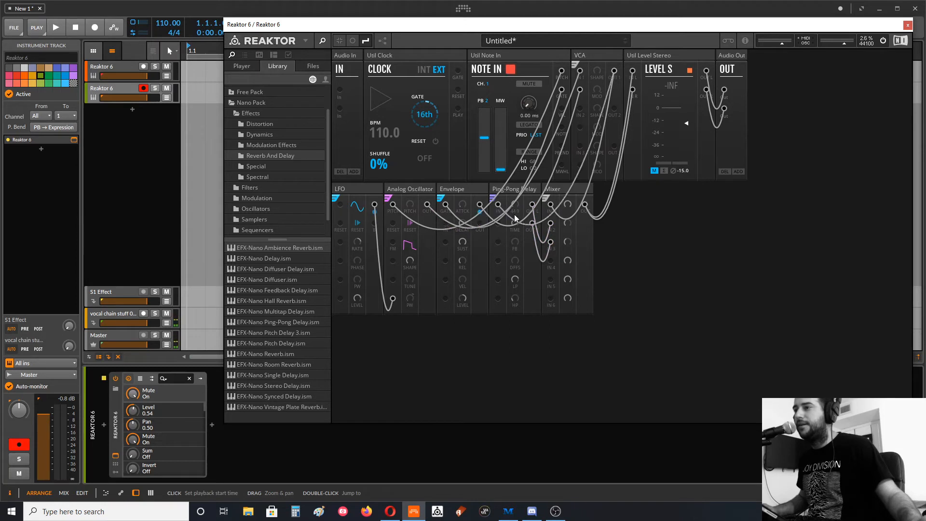
pyautogui.click(654, 170)
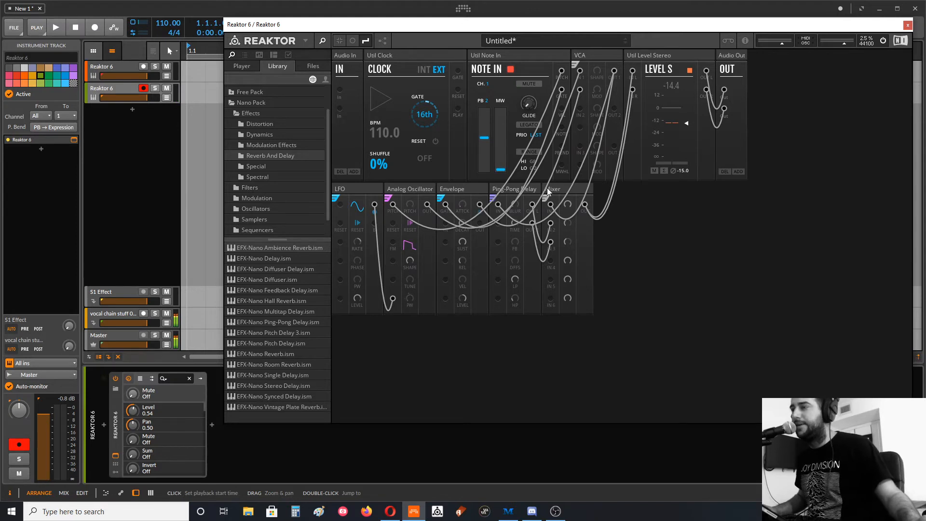
# Step: Adjust the mixer's level 2 and set the Ping-Pong Delay's blur to 0.63
pyautogui.click(569, 223)
pyautogui.click(515, 205)
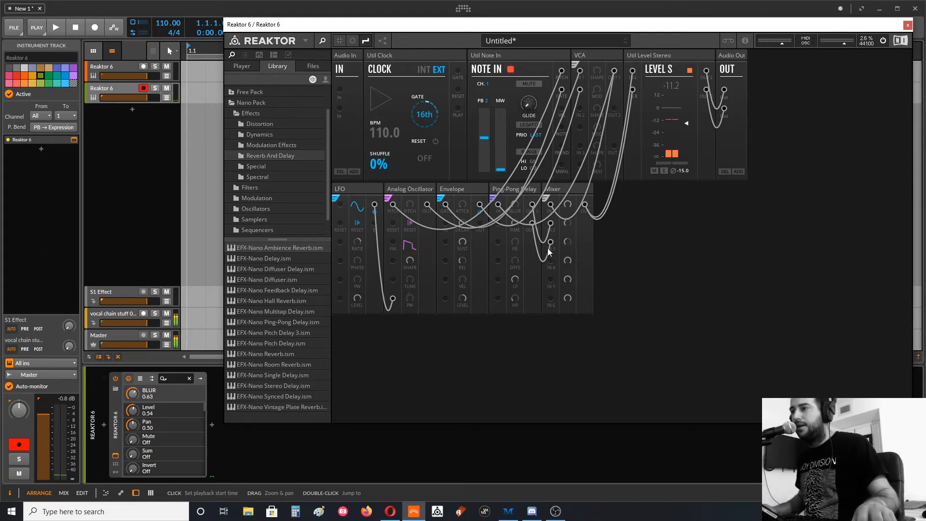
# Step: Search the blocks for "rev" and add the Toy Box Nano Pack EFX-Nano Reverb to the rack
pyautogui.doubleClick(626, 249)
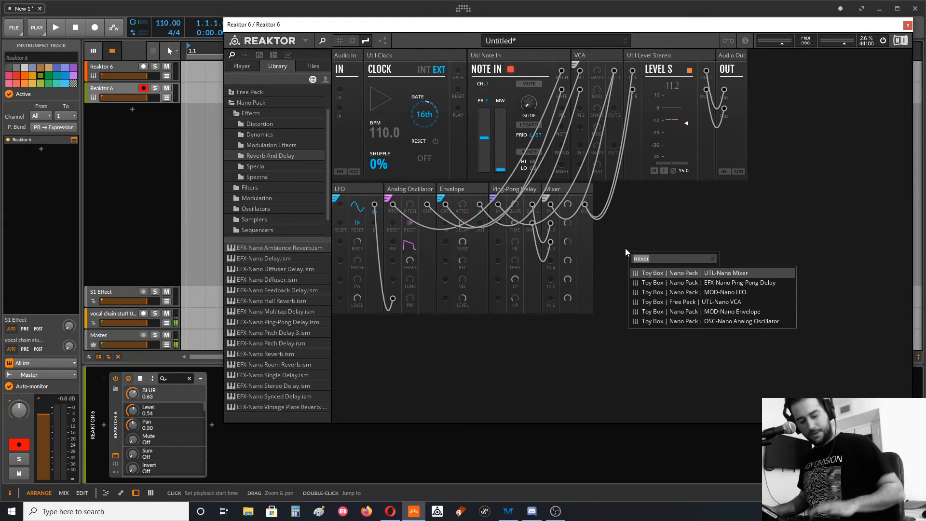
pyautogui.write('rev')
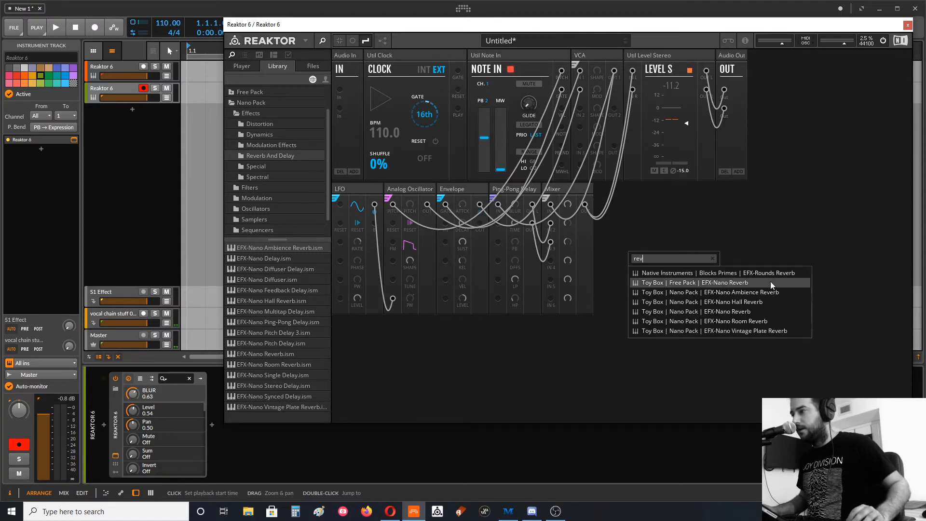
pyautogui.click(756, 309)
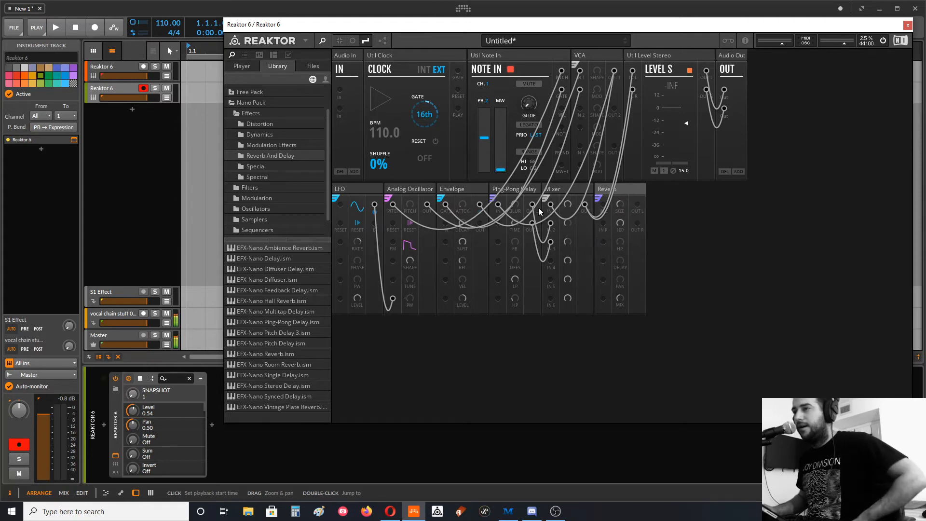
# Step: Route both Ping-Pong Delay outputs through the Reverb into mixer inputs 2 and 3, and place the Reverb between the Ping-Pong Delay and Mixer
pyautogui.moveTo(533, 205); pyautogui.dragTo(552, 224)
pyautogui.moveTo(637, 223); pyautogui.dragTo(550, 242)
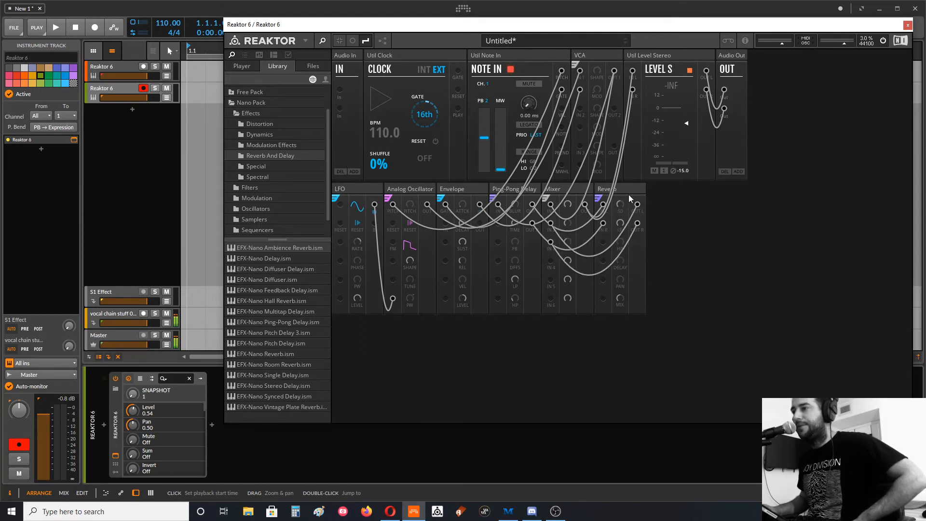
pyautogui.moveTo(629, 193); pyautogui.dragTo(565, 202)
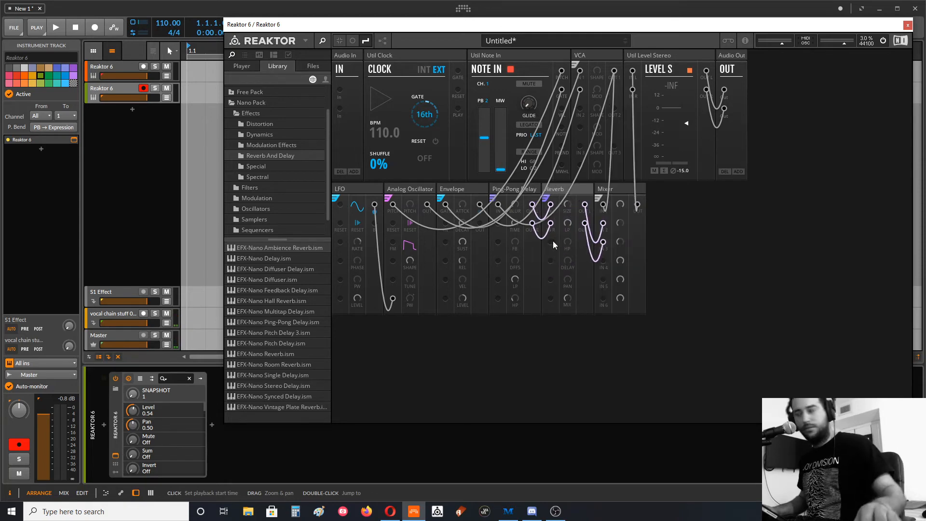
# Step: Set the Reverb's mix to 0.78 and size to 0.64, and lower the Analog Oscillator's pitch to 0.38
pyautogui.moveTo(568, 298); pyautogui.dragTo(571, 285)
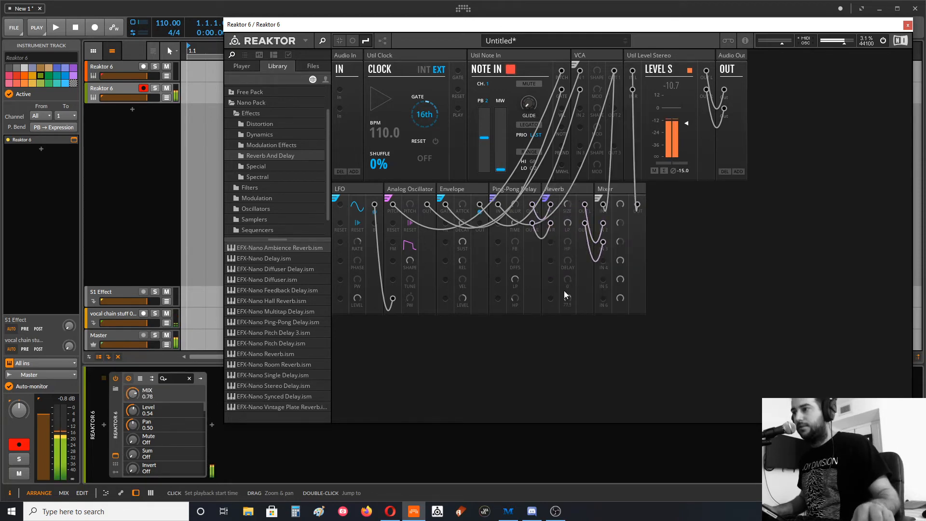
pyautogui.moveTo(571, 210); pyautogui.dragTo(571, 192)
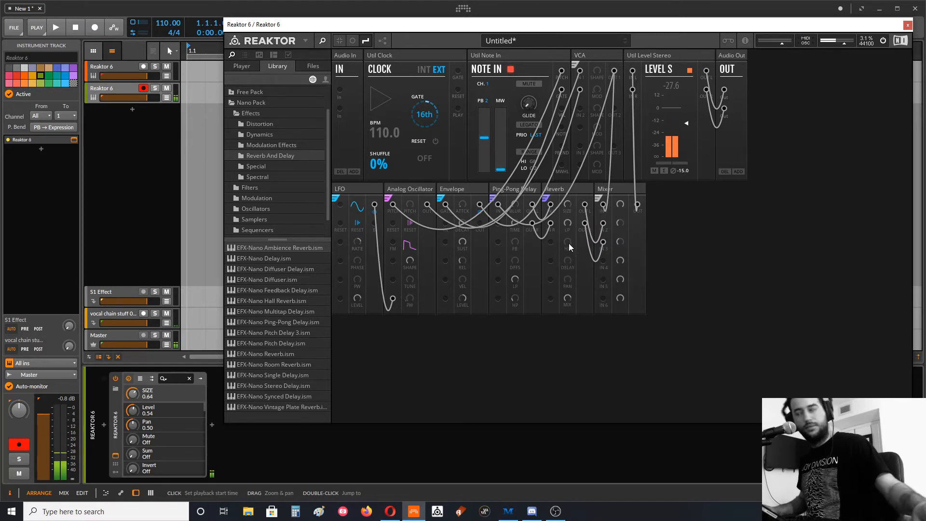
pyautogui.moveTo(409, 208); pyautogui.dragTo(410, 213)
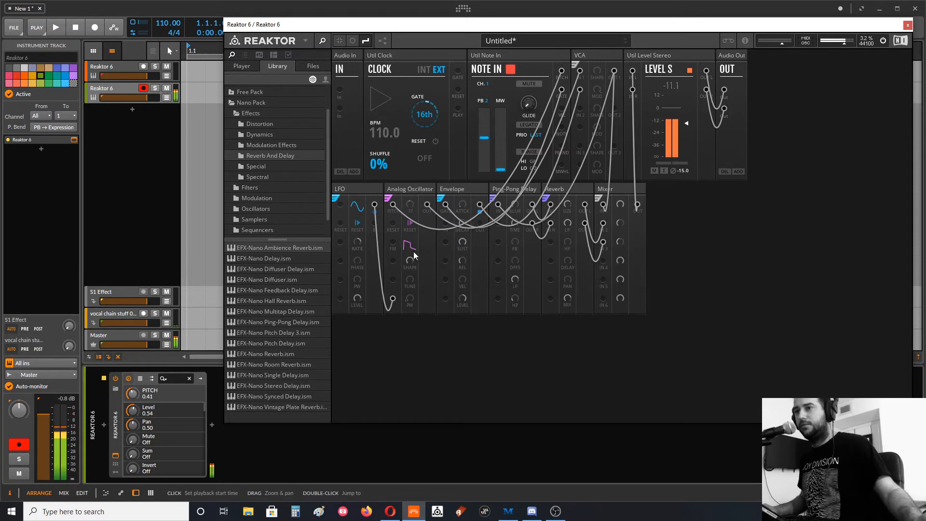
pyautogui.moveTo(412, 251); pyautogui.dragTo(419, 267)
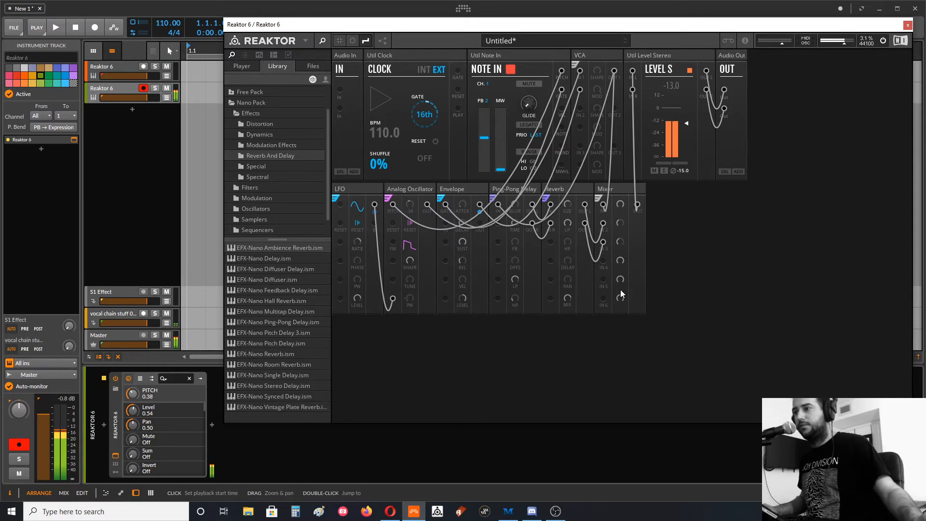
pyautogui.click(568, 299)
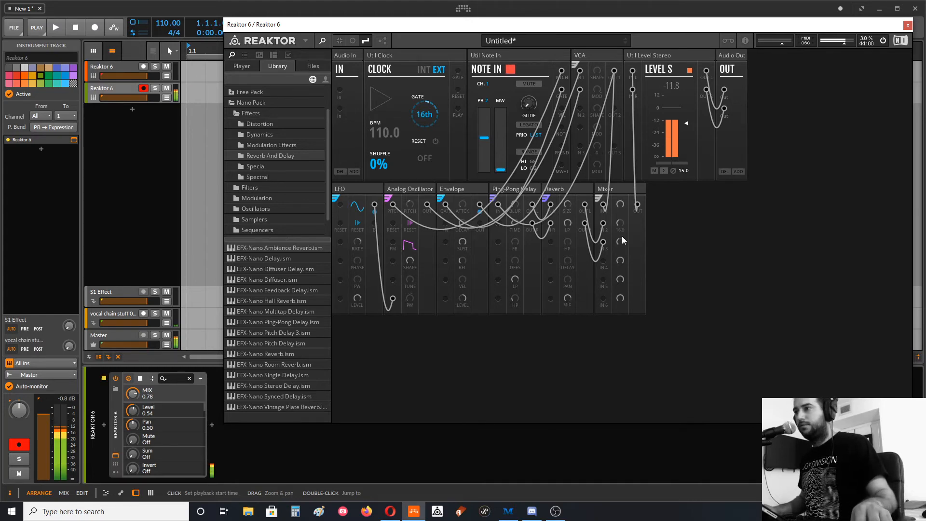
# Step: Rebalance the mixer's input levels and set the Reverb's mix to 0.74
pyautogui.moveTo(622, 240)
pyautogui.mouseDown()
pyautogui.moveTo(622, 227)
pyautogui.moveTo(624, 236)
pyautogui.mouseUp()
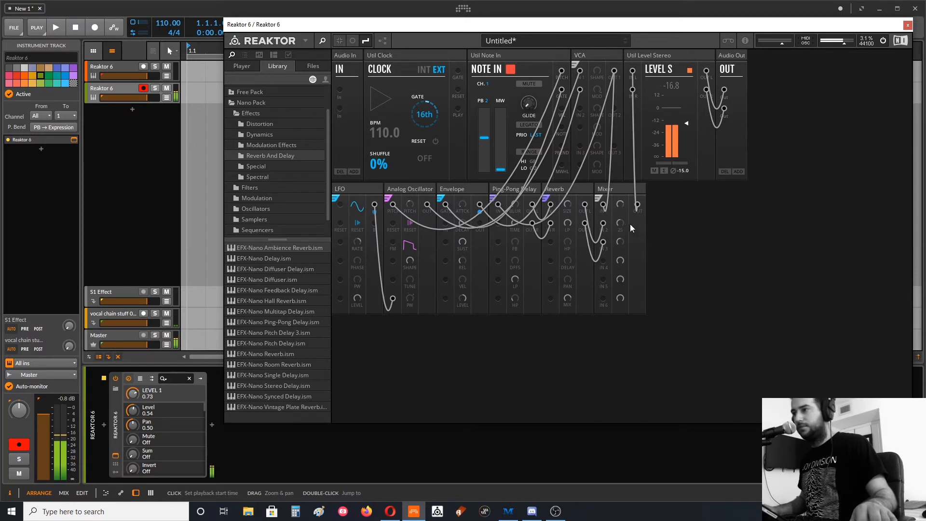
pyautogui.click(619, 222)
pyautogui.click(621, 205)
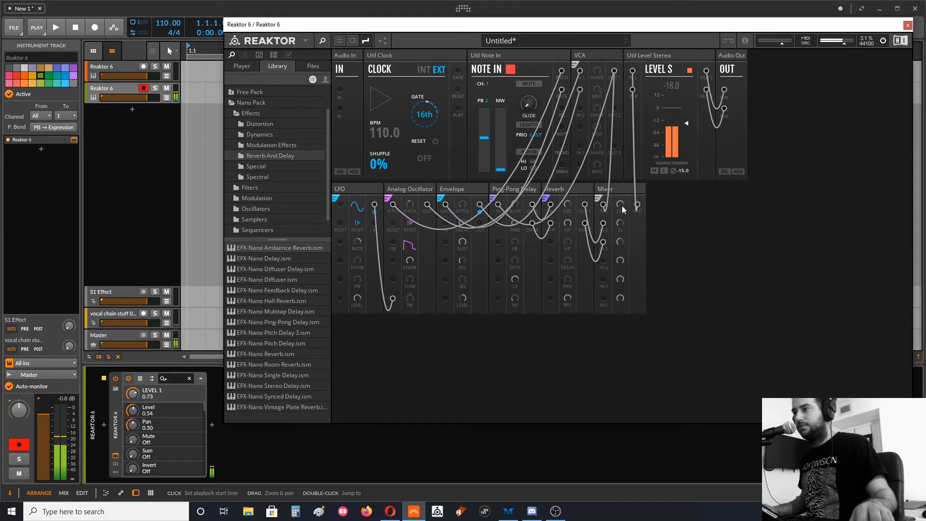
pyautogui.moveTo(621, 205); pyautogui.dragTo(623, 245)
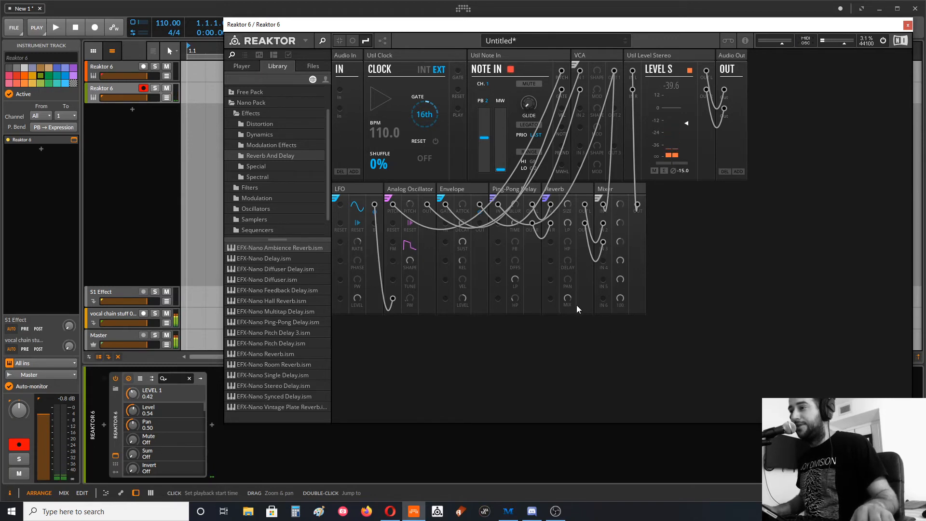
pyautogui.moveTo(566, 299); pyautogui.dragTo(588, 304)
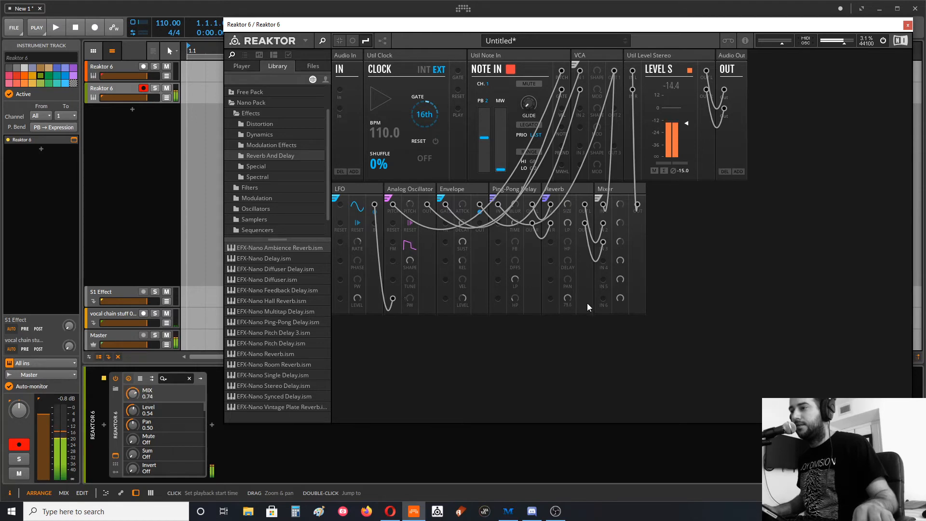
pyautogui.moveTo(622, 214); pyautogui.dragTo(621, 192)
# Step: Raise the Analog Oscillator's pitch to 0.44
pyautogui.moveTo(411, 209); pyautogui.dragTo(414, 189)
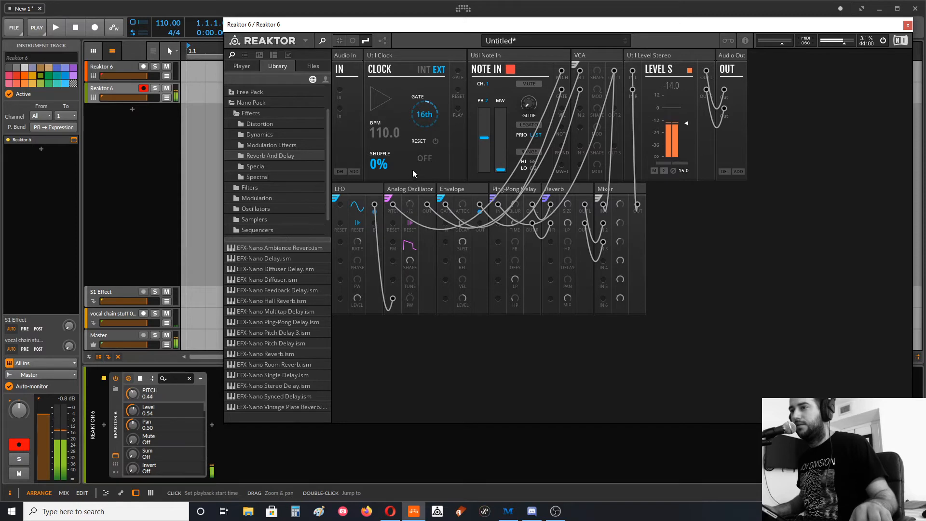
pyautogui.moveTo(412, 154); pyautogui.dragTo(412, 143)
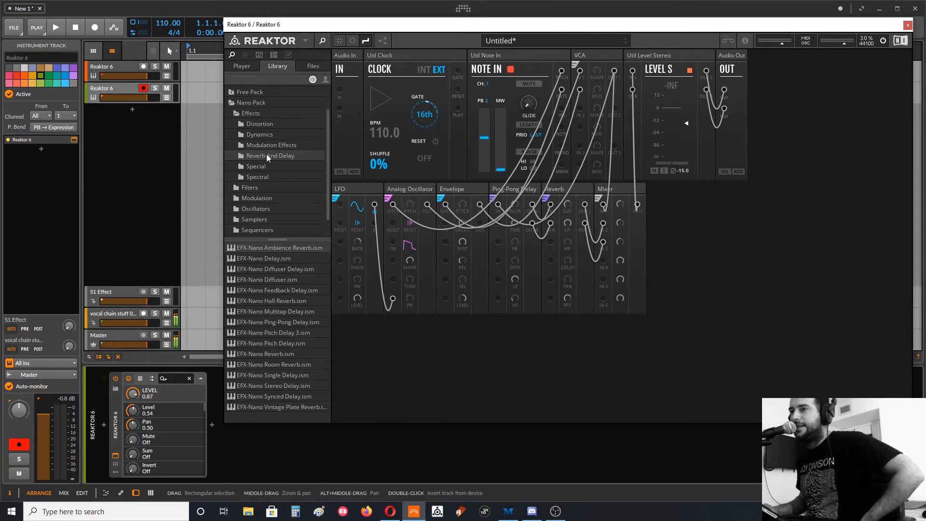
pyautogui.rightClick(413, 190)
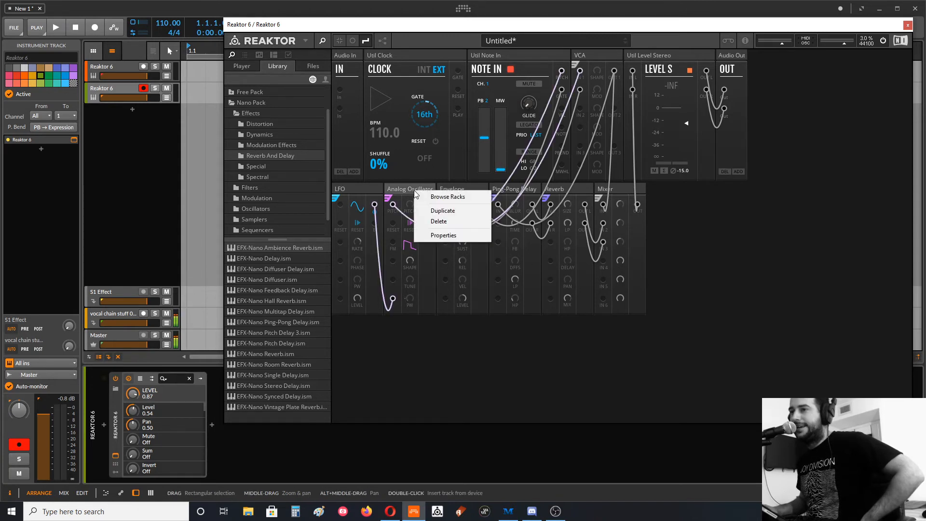
pyautogui.click(409, 187)
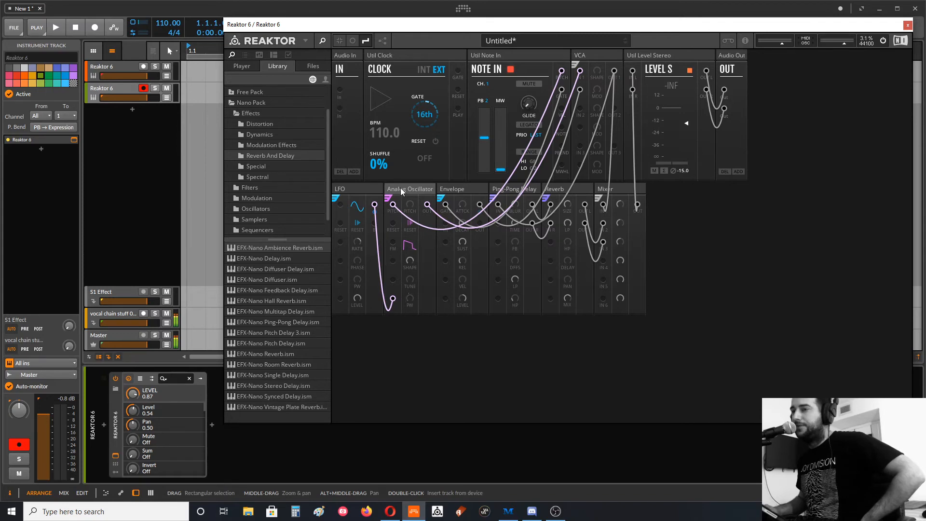
pyautogui.rightClick(400, 187)
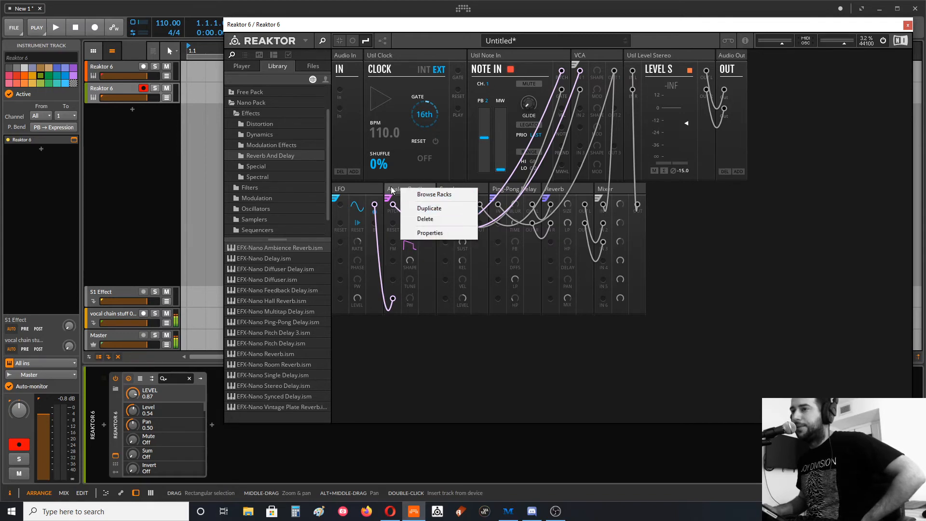
pyautogui.click(390, 190)
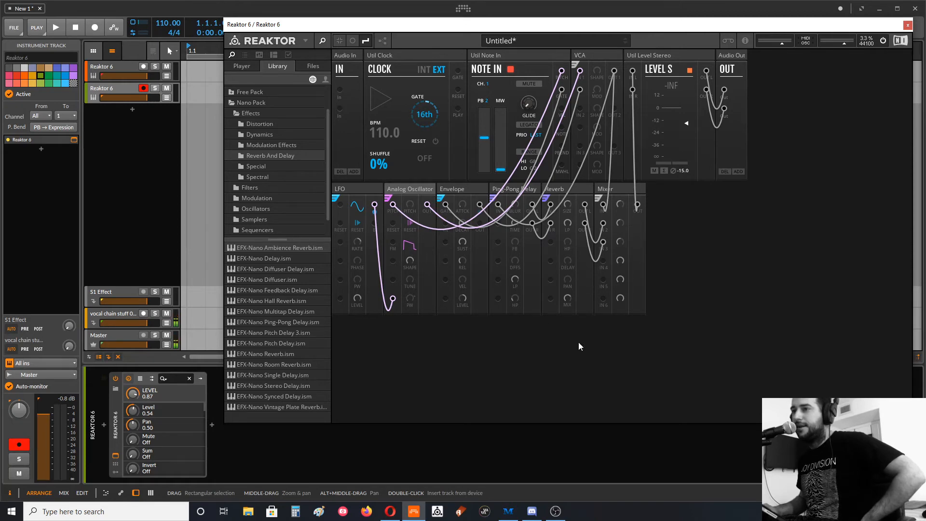
pyautogui.click(736, 295)
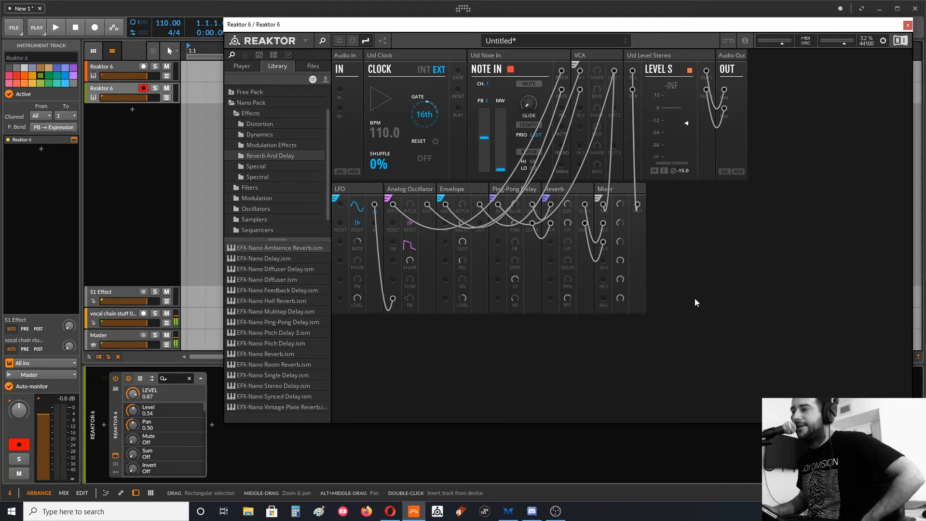
pyautogui.rightClick(719, 257)
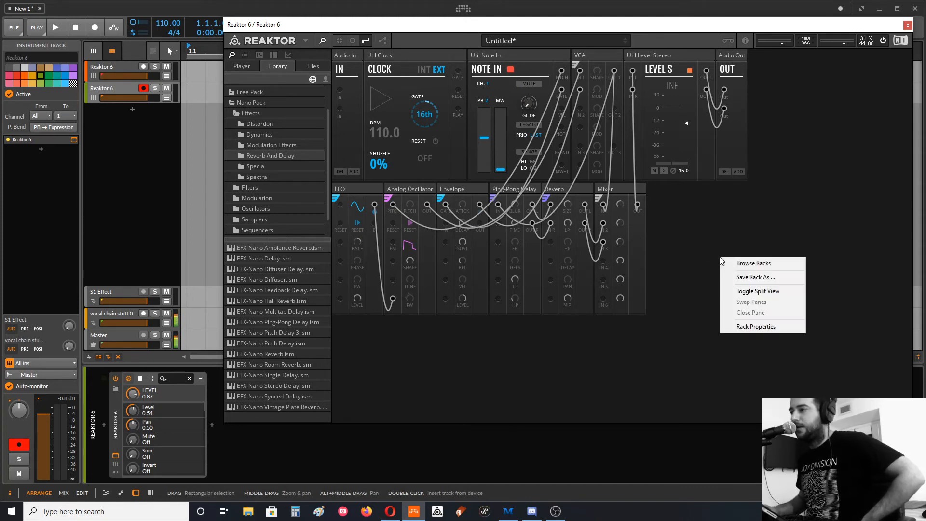
pyautogui.click(694, 248)
# Step: Search the blocks for "osc" and add the Toy Box Nano Pack OSC-Nano Wavetable to the rack
pyautogui.doubleClick(693, 248)
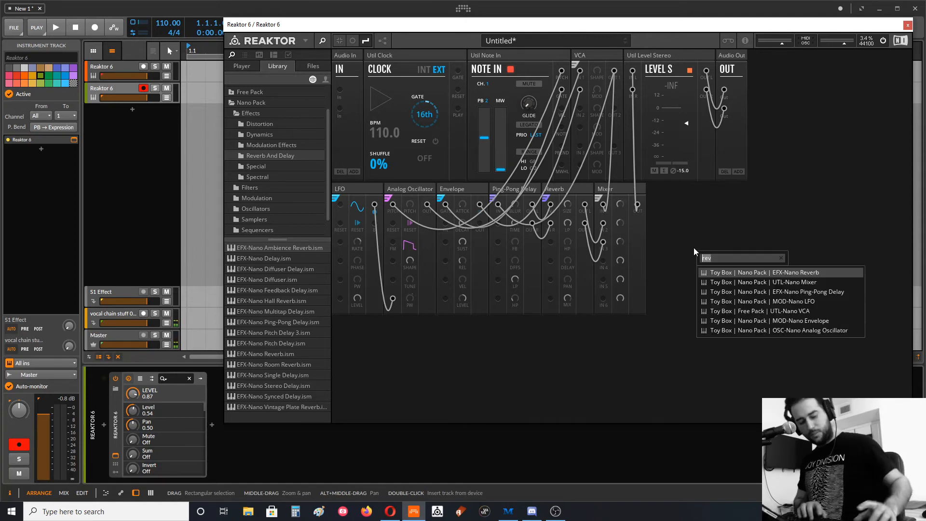
pyautogui.write('osc')
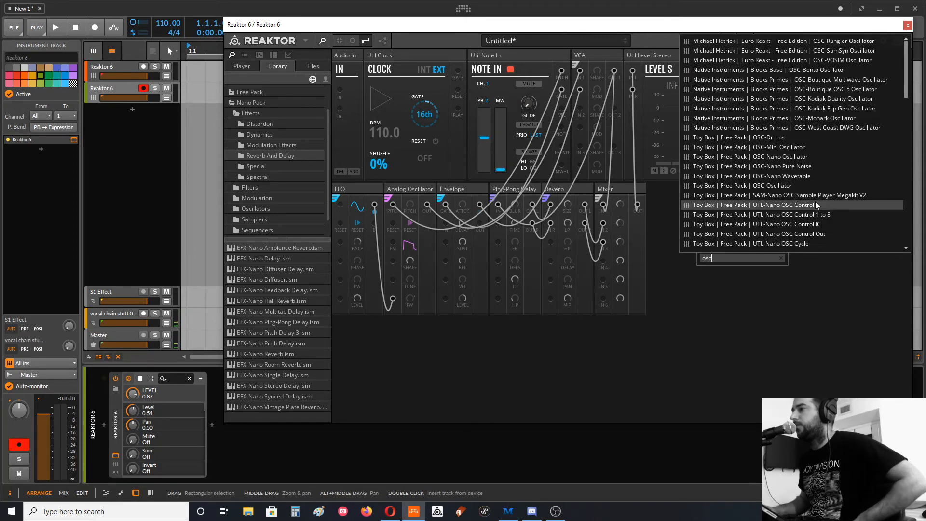
pyautogui.scroll(-1, 863, 232)
pyautogui.scroll(-6, 858, 225)
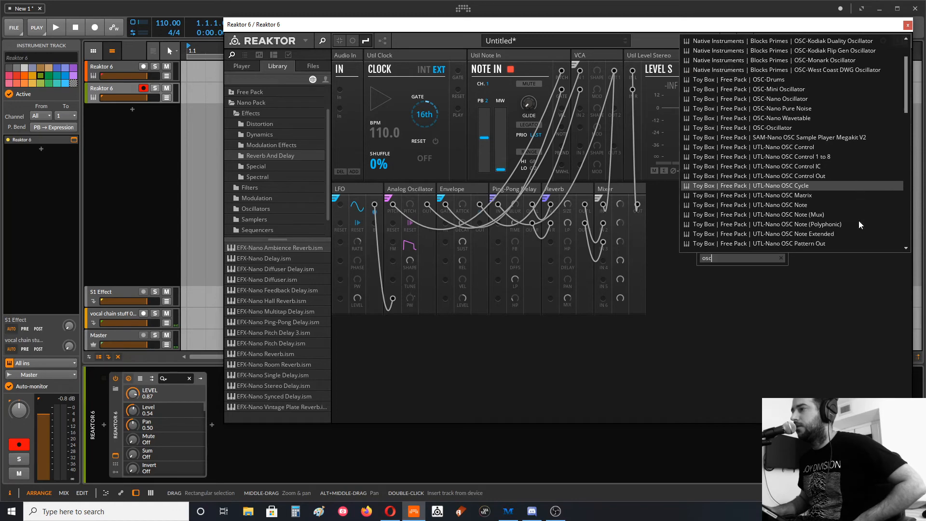
pyautogui.scroll(-1, 858, 220)
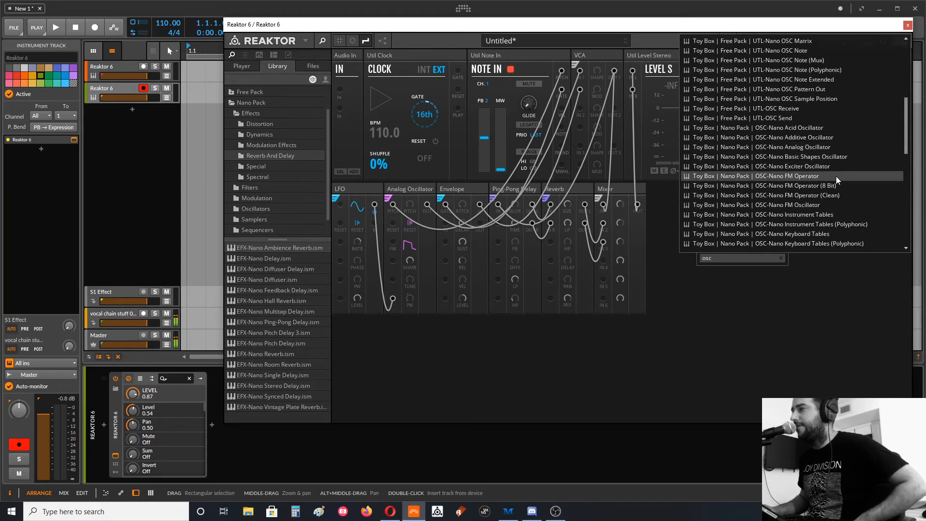
pyautogui.scroll(-3, 835, 176)
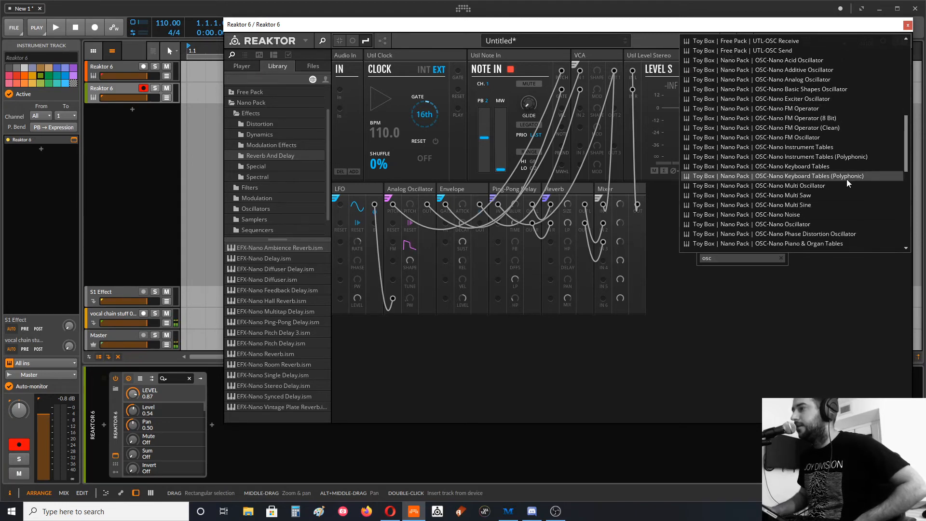
pyautogui.scroll(-5, 847, 180)
pyautogui.scroll(-1, 846, 183)
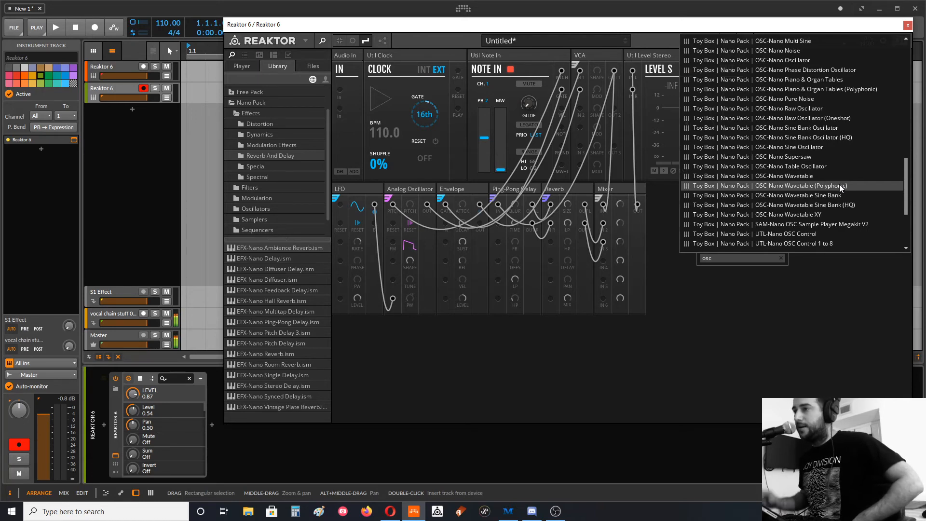
pyautogui.click(796, 176)
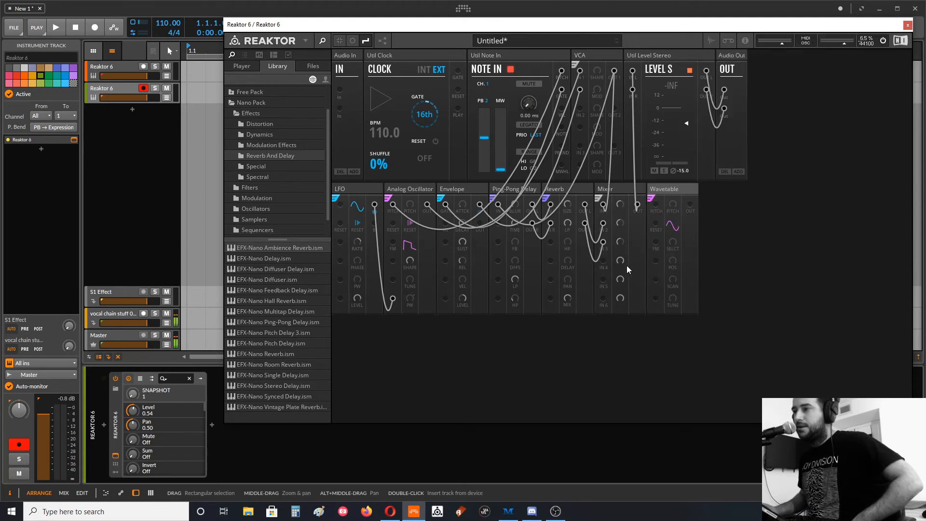
# Step: Place the Wavetable between the Analog Oscillator and Envelope, and feed its pitch input from Note In's pitch output
pyautogui.moveTo(659, 196); pyautogui.dragTo(450, 190)
pyautogui.moveTo(562, 71); pyautogui.dragTo(445, 205)
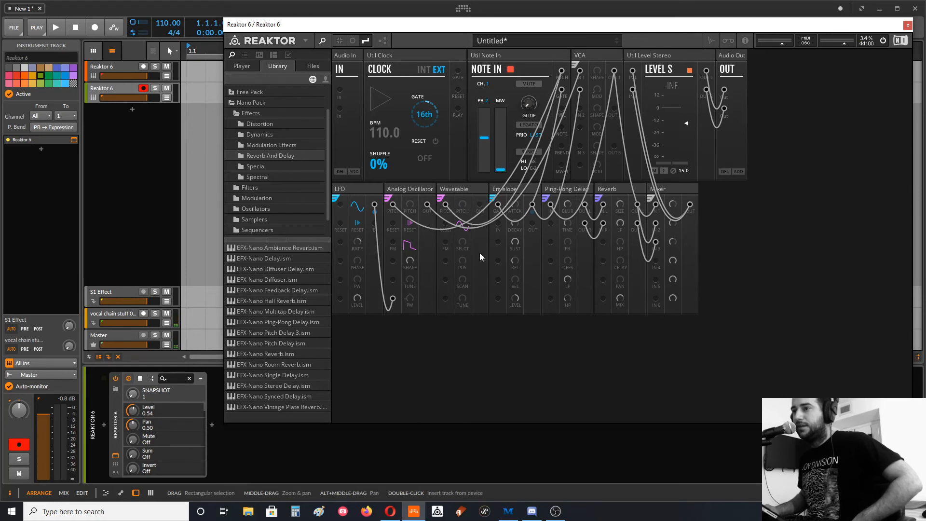
pyautogui.click(353, 42)
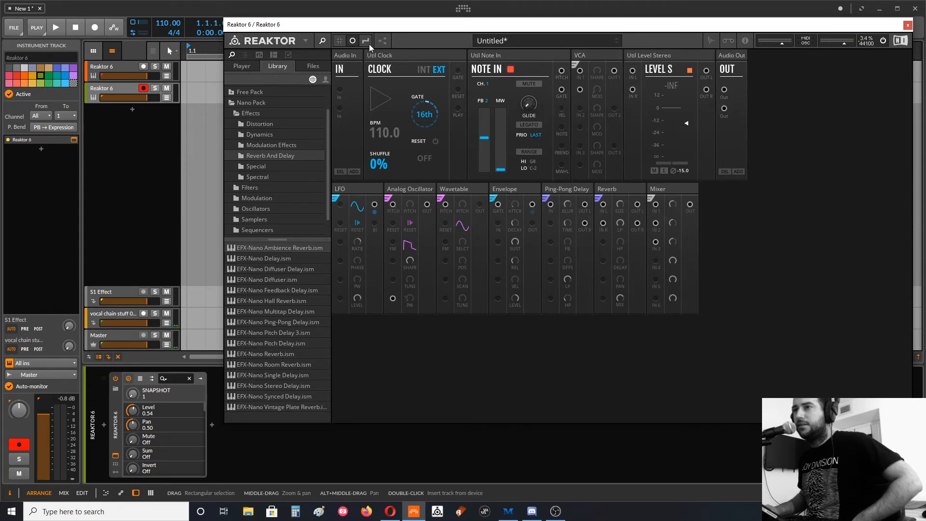
pyautogui.click(366, 42)
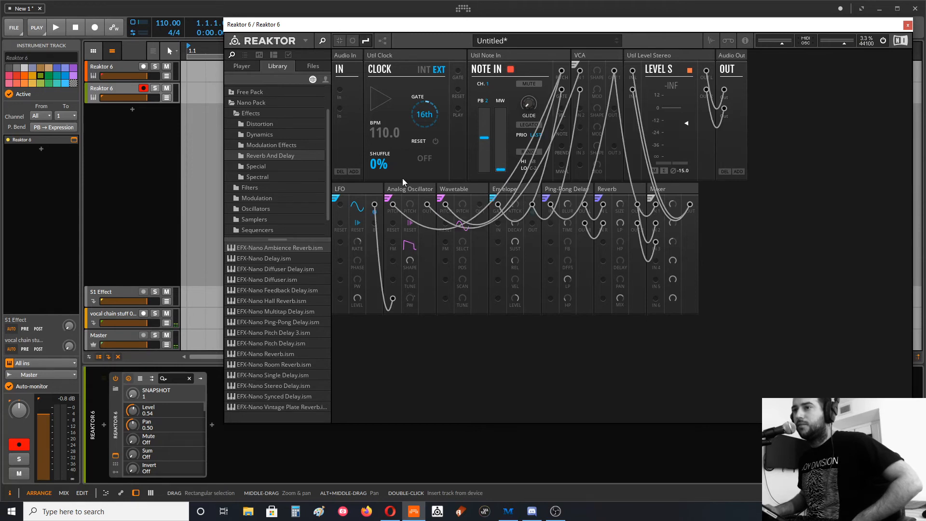
# Step: Color the wire from the Analog Oscillator's output to the VCA teal
pyautogui.rightClick(425, 204)
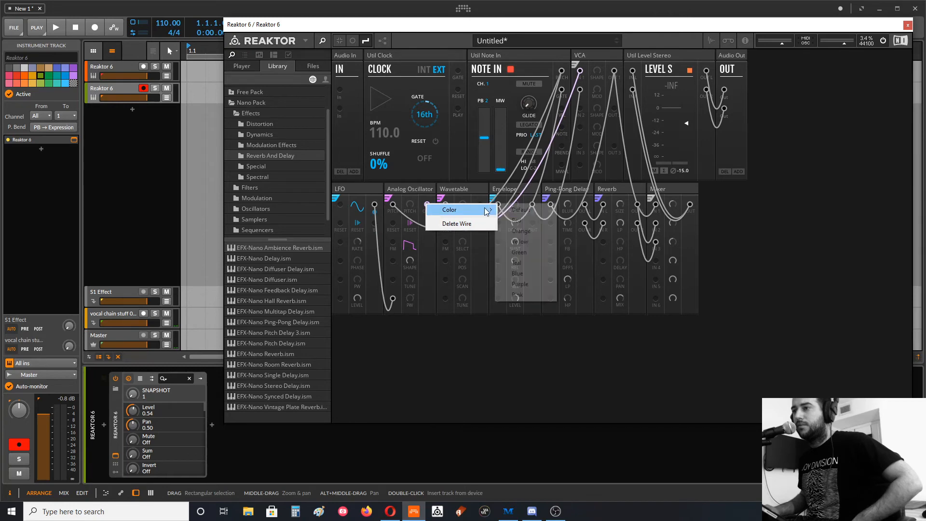
pyautogui.moveTo(497, 208)
pyautogui.click(531, 263)
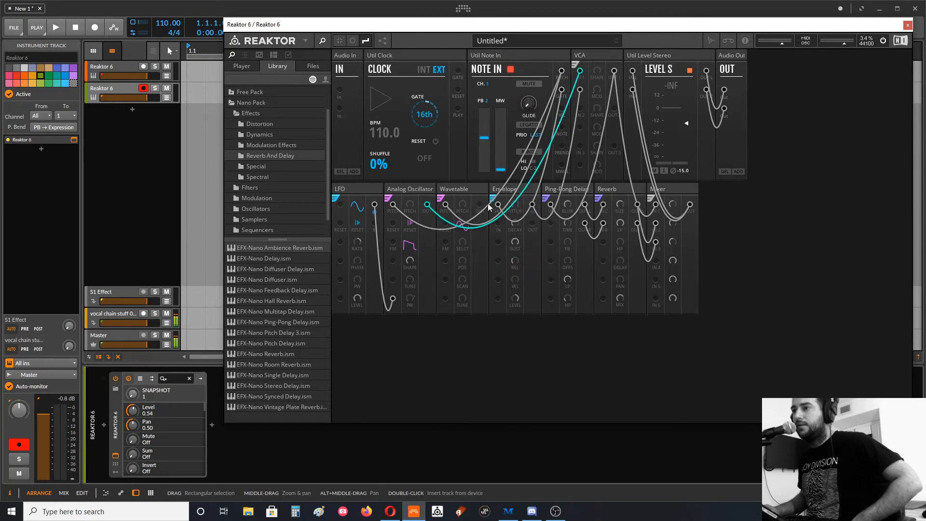
# Step: Feed the VCA's first input from the Wavetable's output instead of the Analog Oscillator
pyautogui.moveTo(578, 70); pyautogui.dragTo(571, 77)
pyautogui.moveTo(479, 206); pyautogui.dragTo(580, 71)
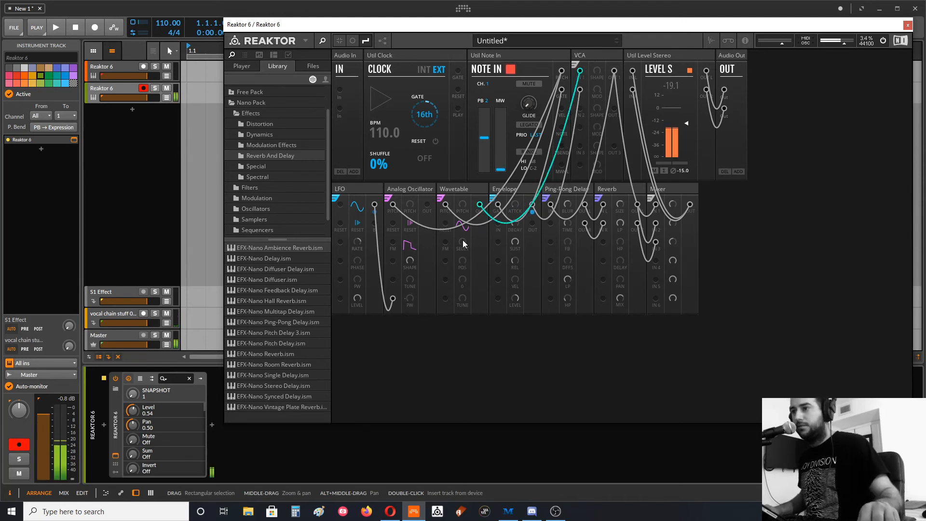
# Step: Set the Mixer's first level to 0.57, then audition different Wavetable selections and positions, returning position to 0.00
pyautogui.moveTo(671, 207); pyautogui.dragTo(673, 202)
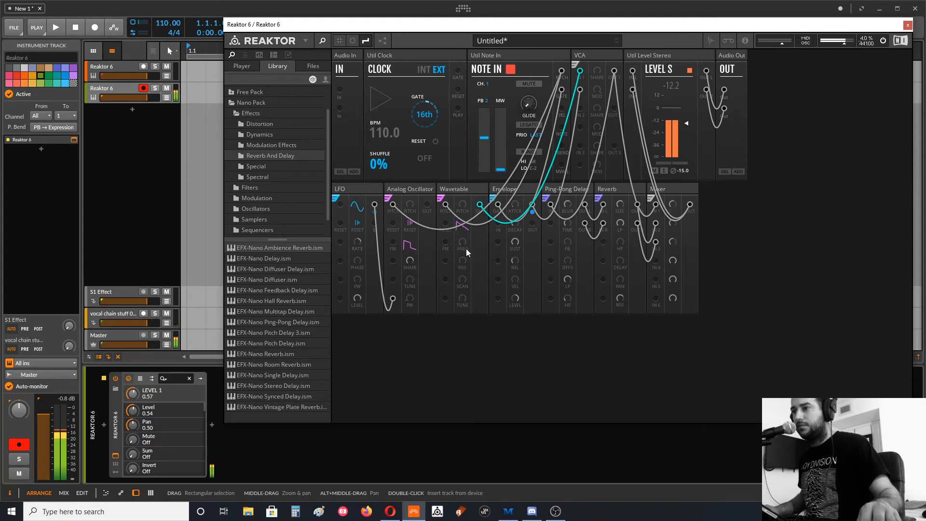
pyautogui.moveTo(464, 241)
pyautogui.mouseDown()
pyautogui.moveTo(461, 190)
pyautogui.moveTo(468, 250)
pyautogui.mouseUp()
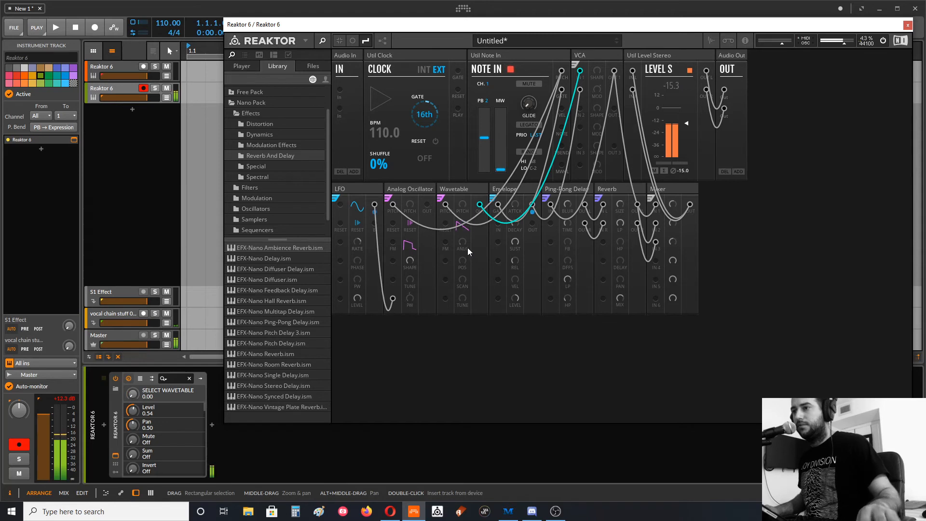
pyautogui.click(467, 248)
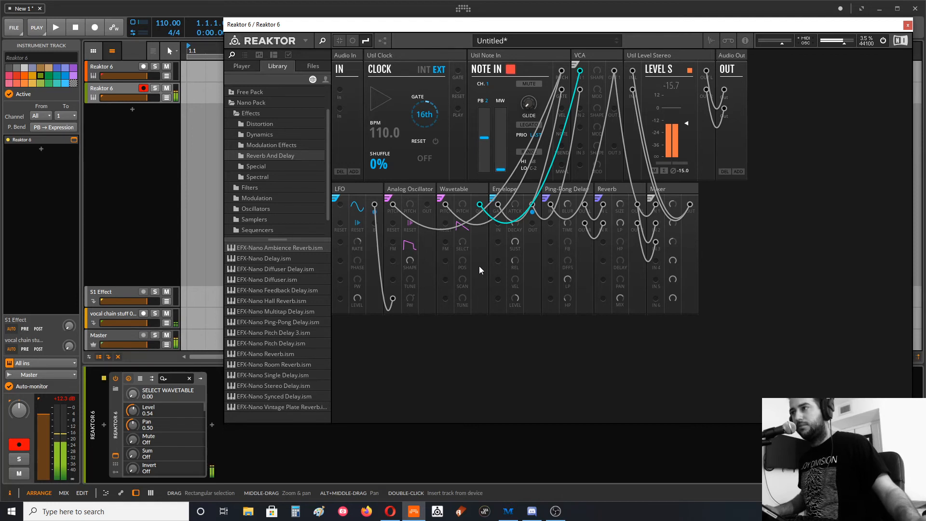
pyautogui.moveTo(466, 269); pyautogui.dragTo(463, 254)
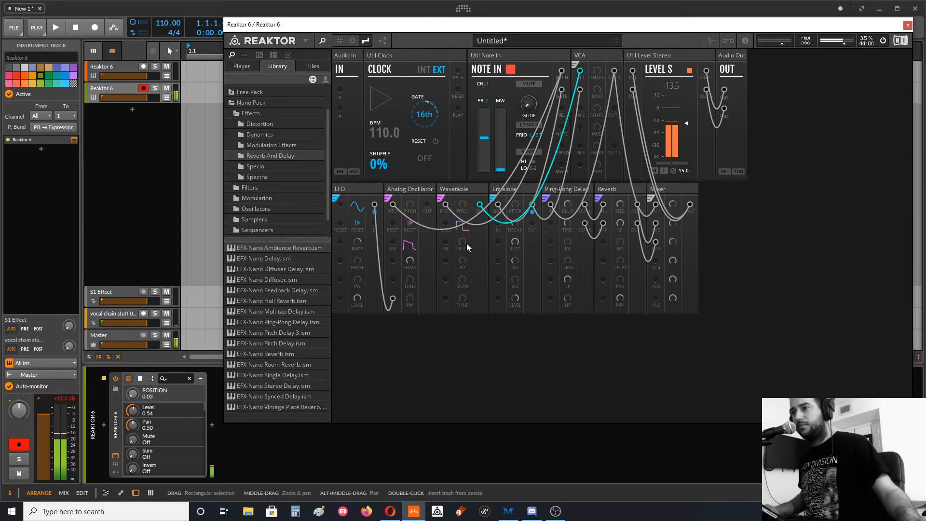
pyautogui.moveTo(466, 201)
pyautogui.mouseDown()
pyautogui.moveTo(465, 175)
pyautogui.moveTo(467, 188)
pyautogui.mouseUp()
pyautogui.moveTo(471, 242); pyautogui.dragTo(479, 292)
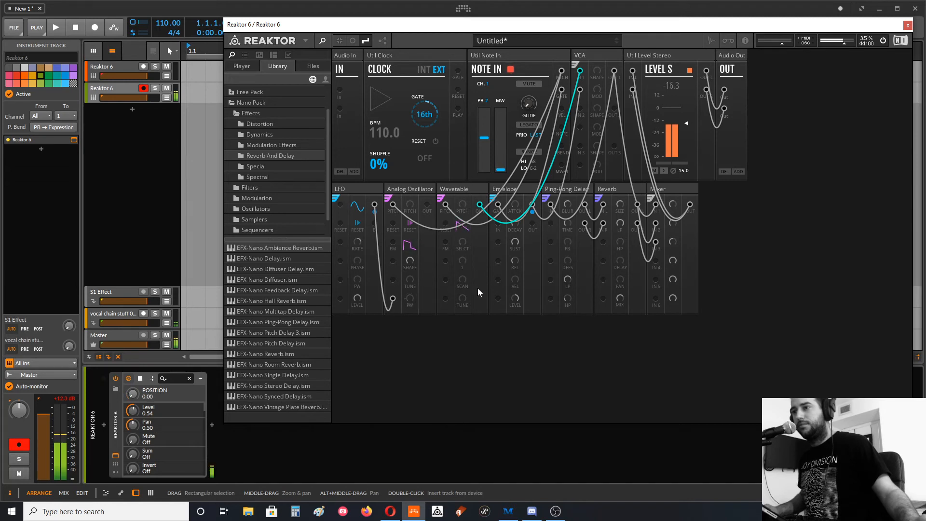
# Step: Set the Reverb's mix to 0.65 and bring the Wavetable's wavetable selection to 0.00
pyautogui.click(673, 224)
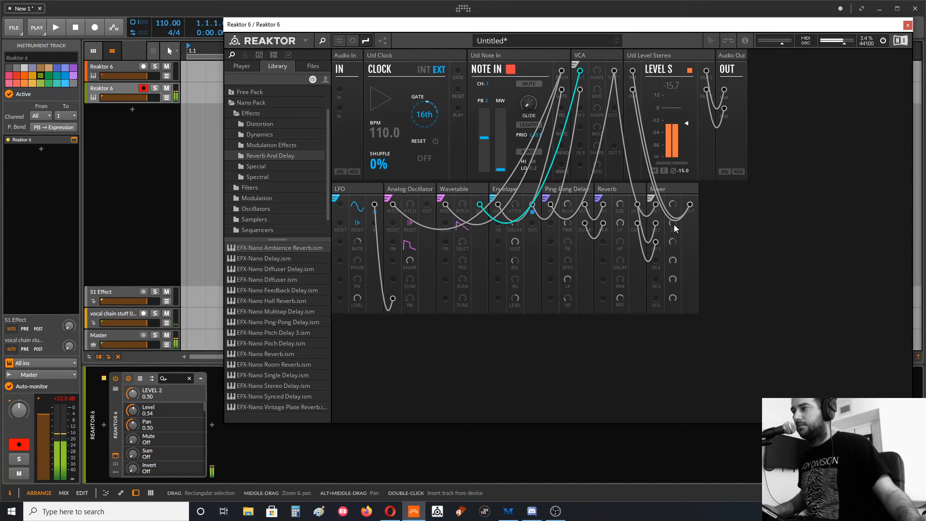
pyautogui.moveTo(621, 299); pyautogui.dragTo(623, 304)
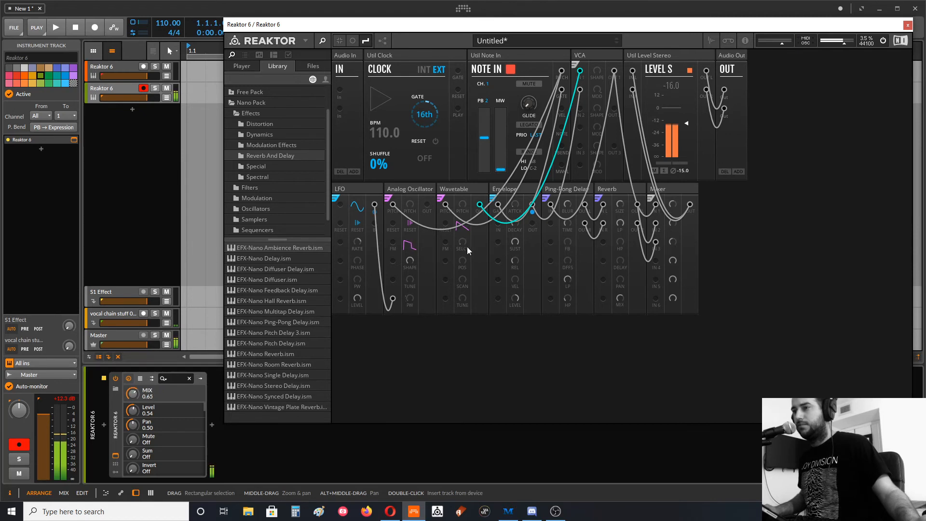
pyautogui.moveTo(463, 243)
pyautogui.mouseDown()
pyautogui.moveTo(465, 220)
pyautogui.moveTo(468, 247)
pyautogui.mouseUp()
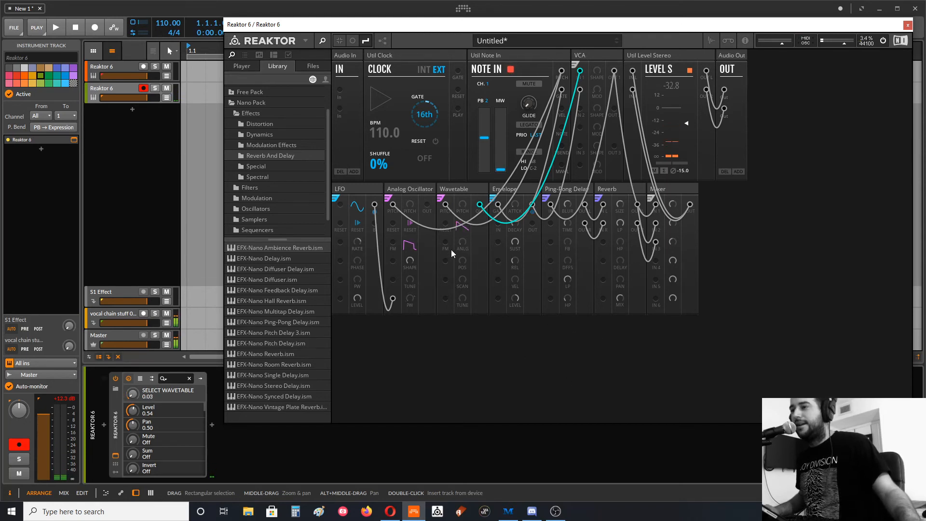
pyautogui.moveTo(461, 242); pyautogui.dragTo(469, 290)
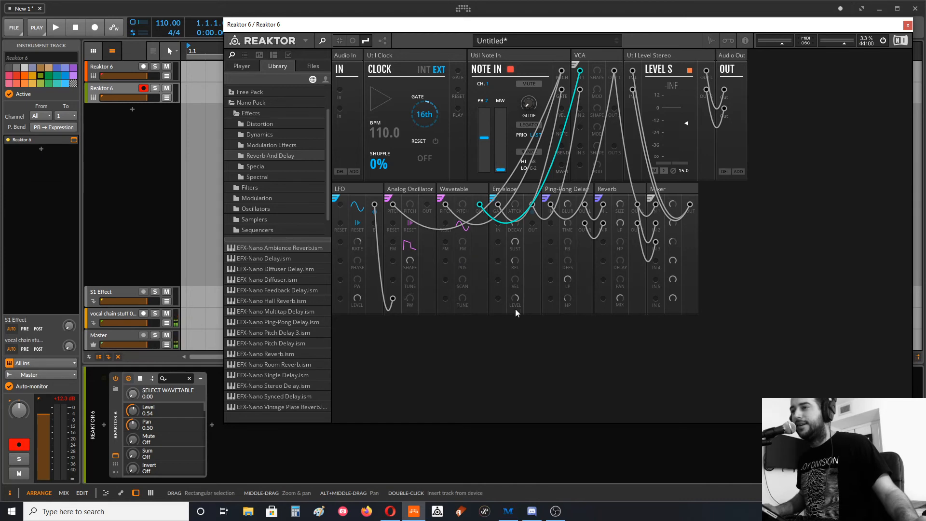
# Step: Search the blocks for "rand", add the Toy Box Nano Pack MOD-Nano Randomizer, and place it after the Mixer
pyautogui.doubleClick(739, 301)
pyautogui.write('rand')
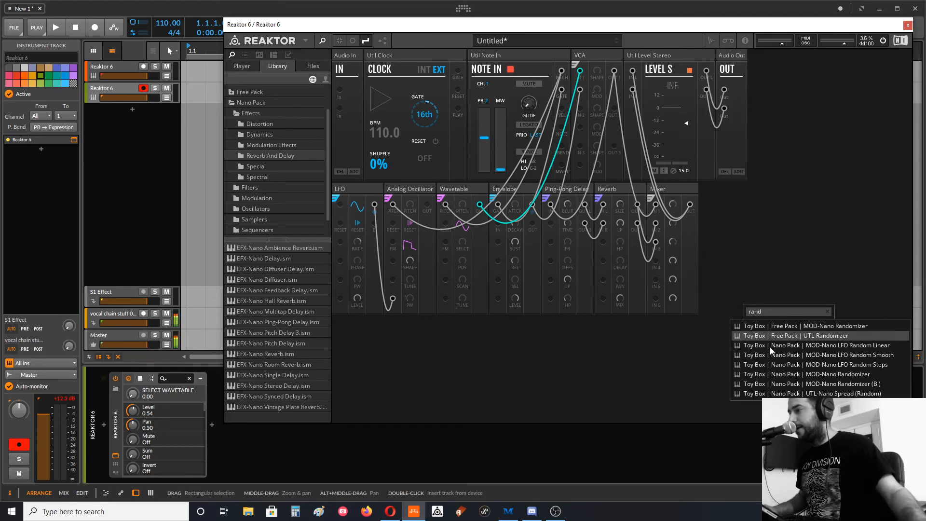
pyautogui.click(842, 374)
pyautogui.moveTo(376, 322); pyautogui.dragTo(752, 198)
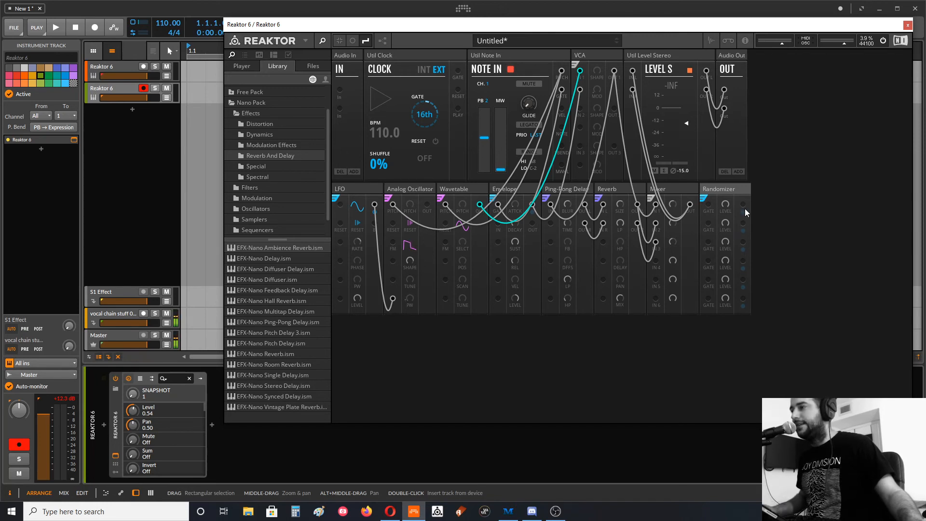
# Step: Feed the Wavetable's position input from the Randomizer's first output, and drive the Randomizer's first gate from the Clock at 8th notes
pyautogui.moveTo(742, 203); pyautogui.dragTo(445, 261)
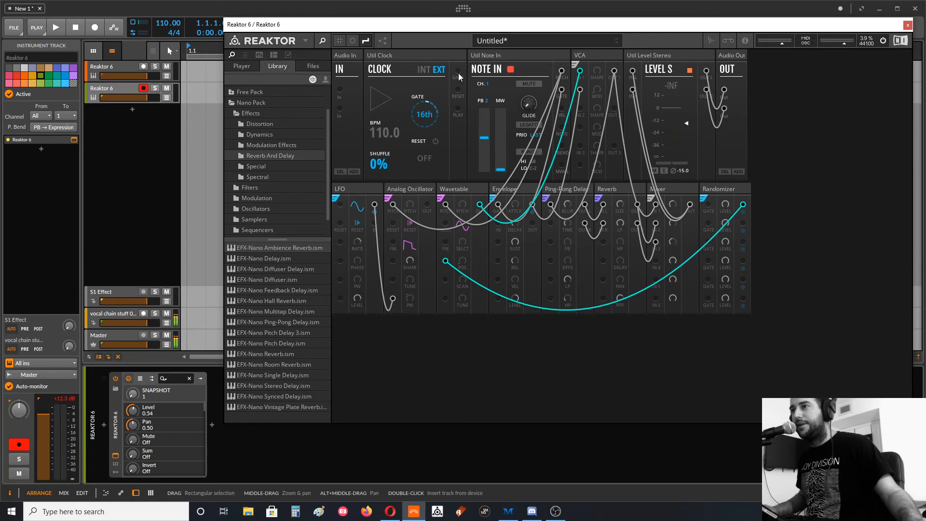
pyautogui.moveTo(458, 72); pyautogui.dragTo(708, 204)
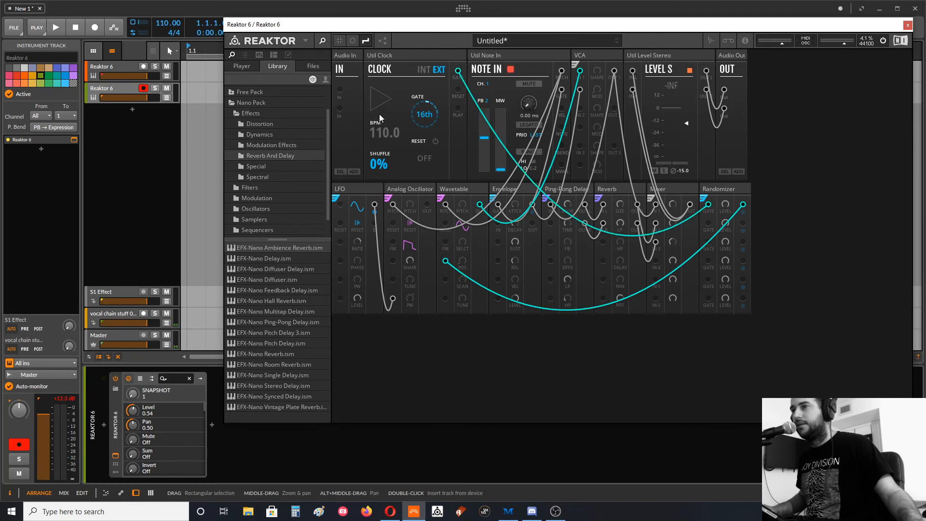
pyautogui.moveTo(426, 121); pyautogui.dragTo(427, 138)
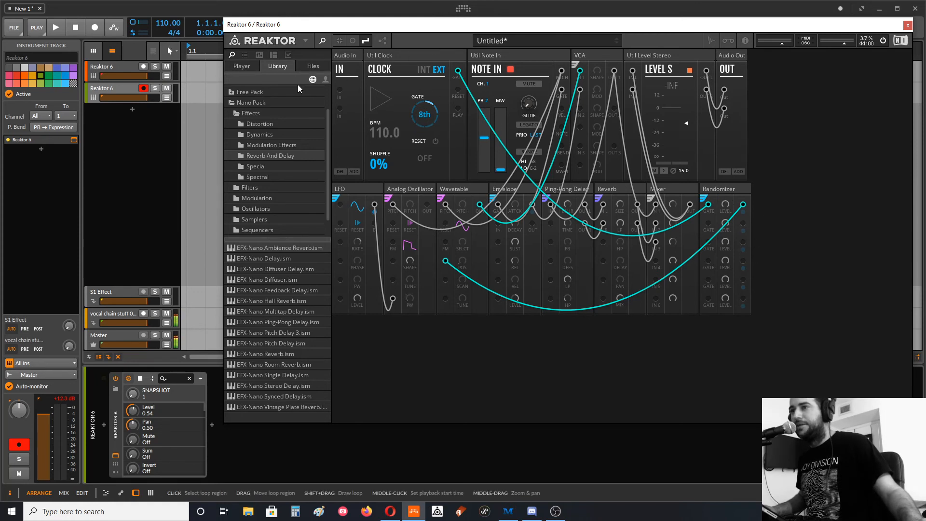
# Step: Start playback, set the Randomizer's first level to 0.40, and adjust the Wavetable's wavetable selection
pyautogui.click(61, 26)
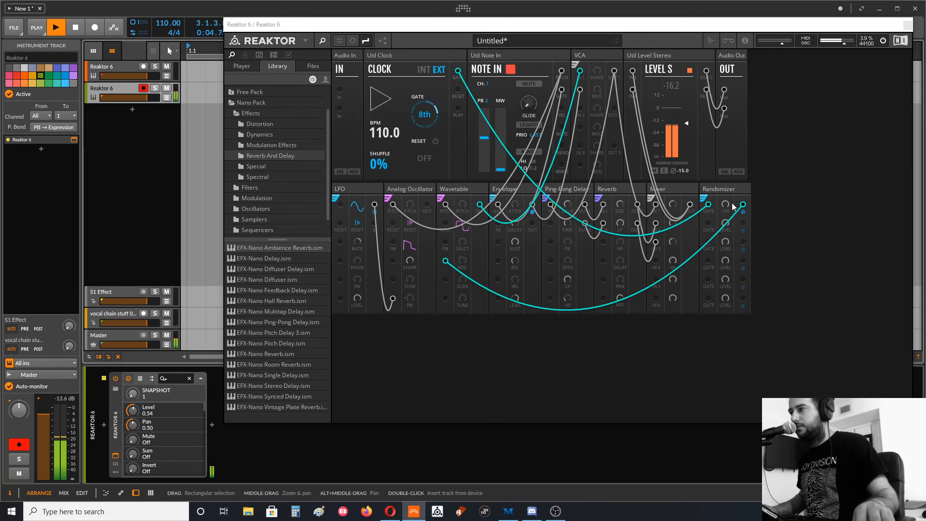
pyautogui.moveTo(726, 204); pyautogui.dragTo(719, 253)
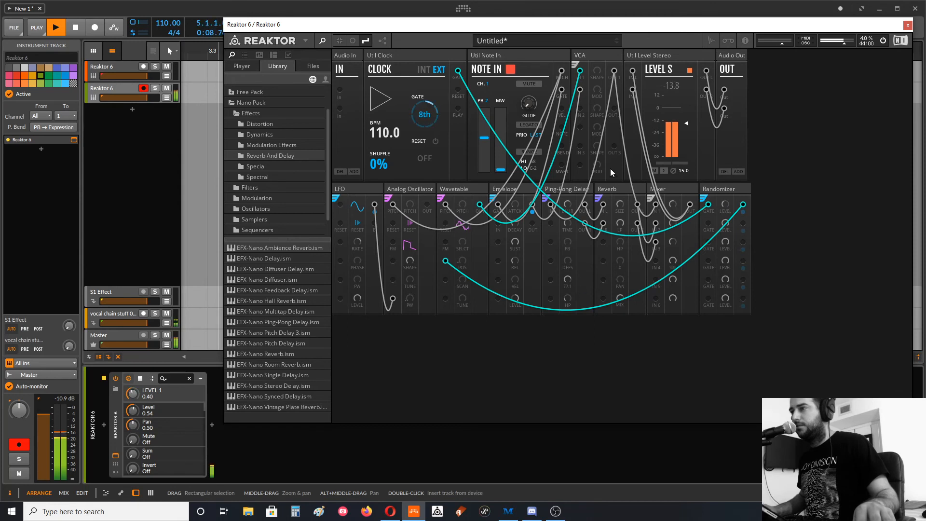
pyautogui.click(673, 240)
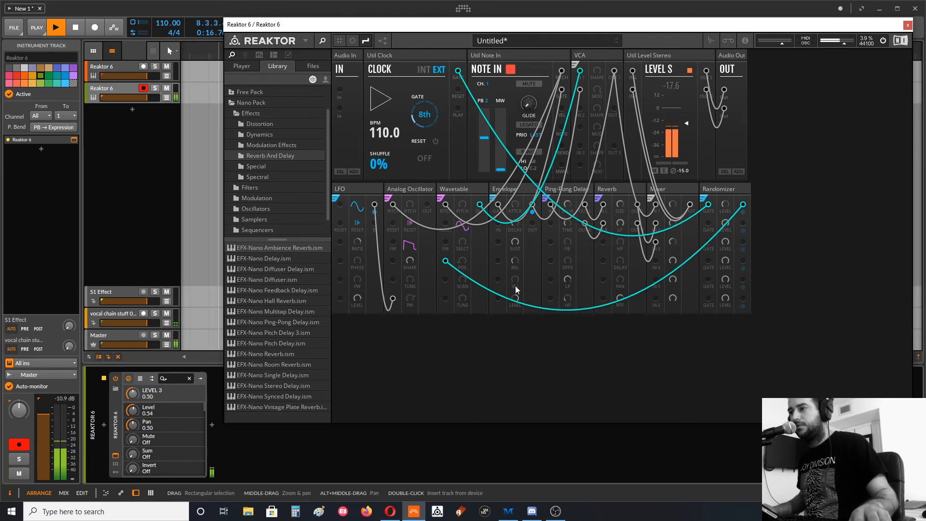
pyautogui.moveTo(468, 248); pyautogui.dragTo(466, 247)
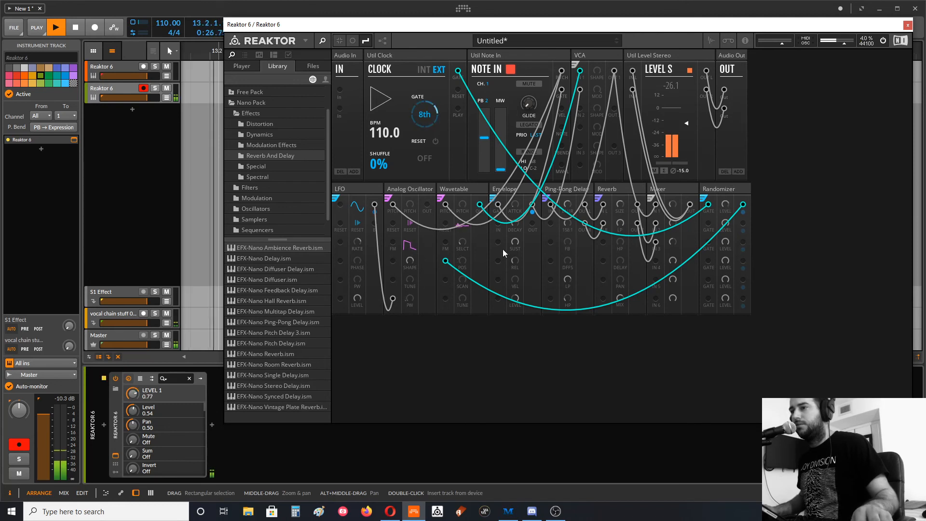
# Step: Set the pitch knob to 0.47 on the Analog Oscillator and to 0.38 on the Wavetable
pyautogui.moveTo(410, 204); pyautogui.dragTo(411, 224)
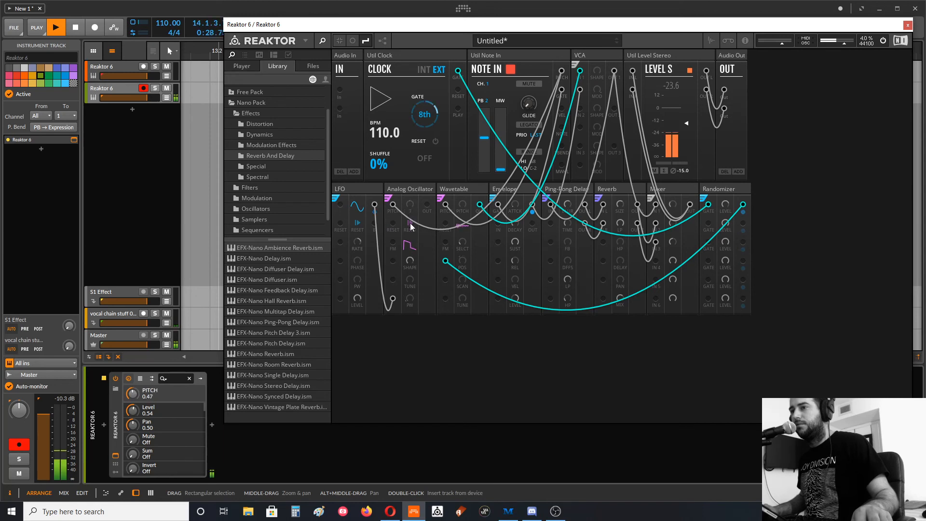
pyautogui.moveTo(462, 204); pyautogui.dragTo(467, 233)
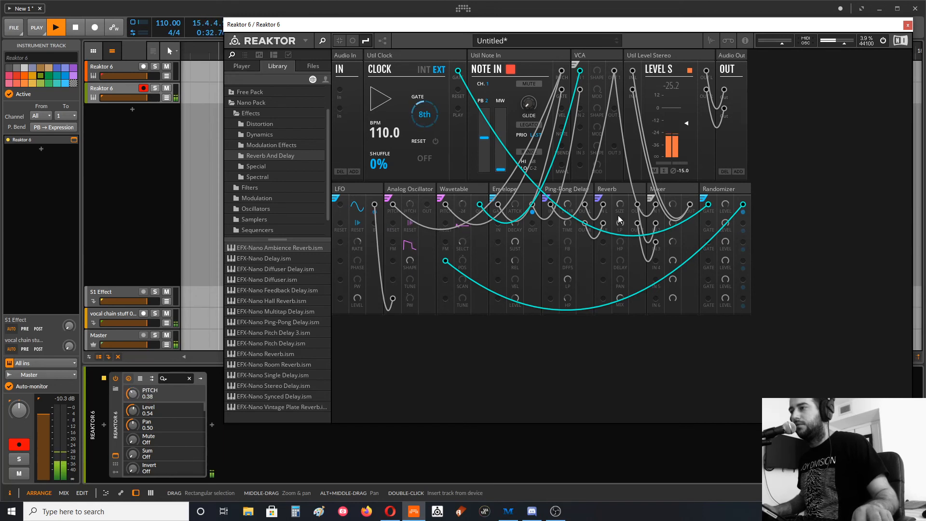
# Step: Raise the stereo output level to -1.8 and set the Mixer's first level to 0.38
pyautogui.moveTo(688, 123); pyautogui.dragTo(689, 114)
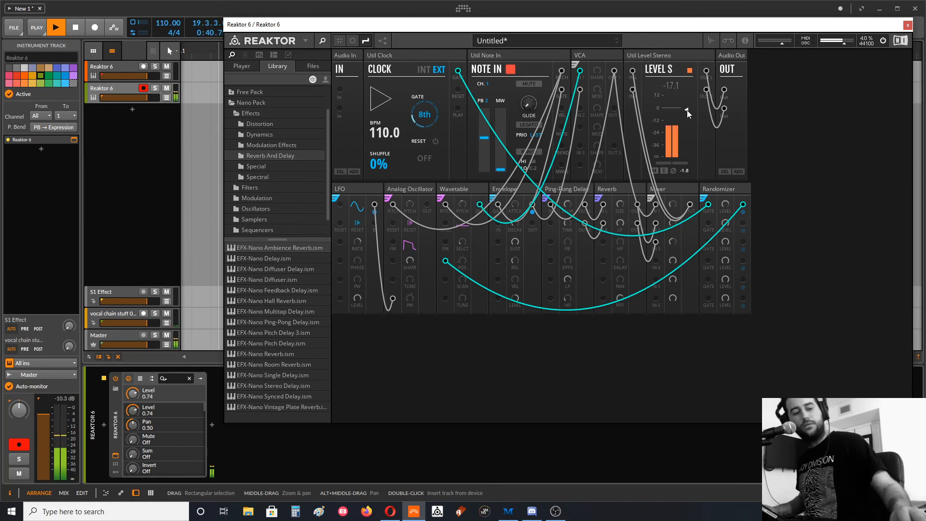
pyautogui.moveTo(672, 207)
pyautogui.mouseDown()
pyautogui.moveTo(675, 226)
pyautogui.moveTo(675, 197)
pyautogui.mouseUp()
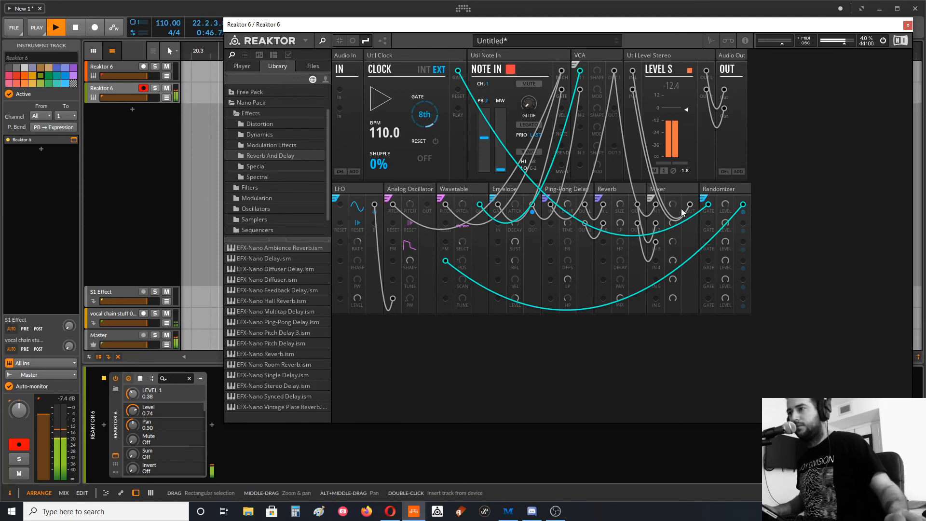
# Step: Hide the patch wires in the rack and shift the Reaktor window slightly
pyautogui.click(352, 42)
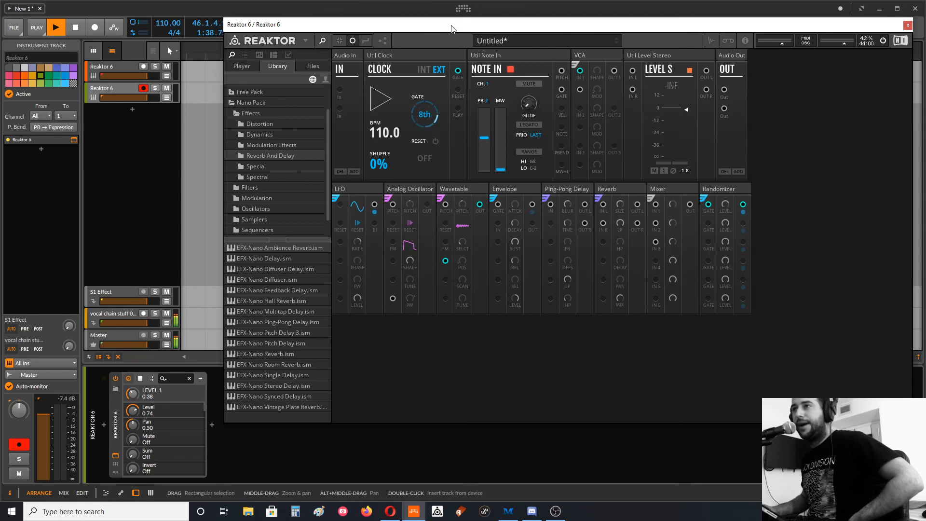
pyautogui.moveTo(451, 28); pyautogui.dragTo(426, 27)
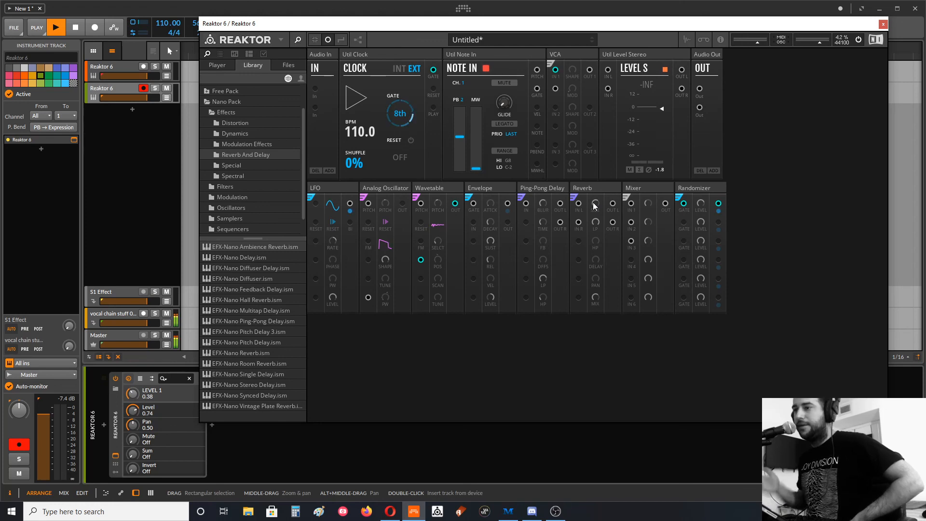
pyautogui.click(556, 511)
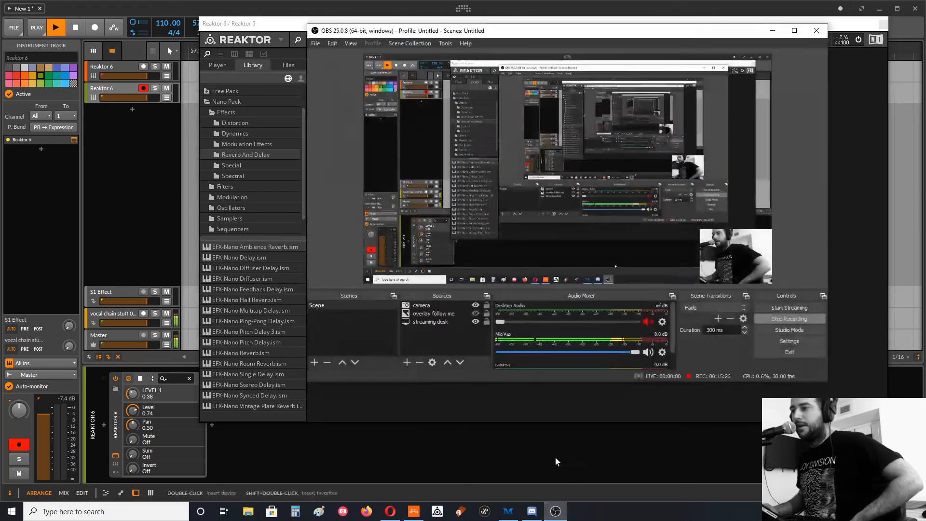